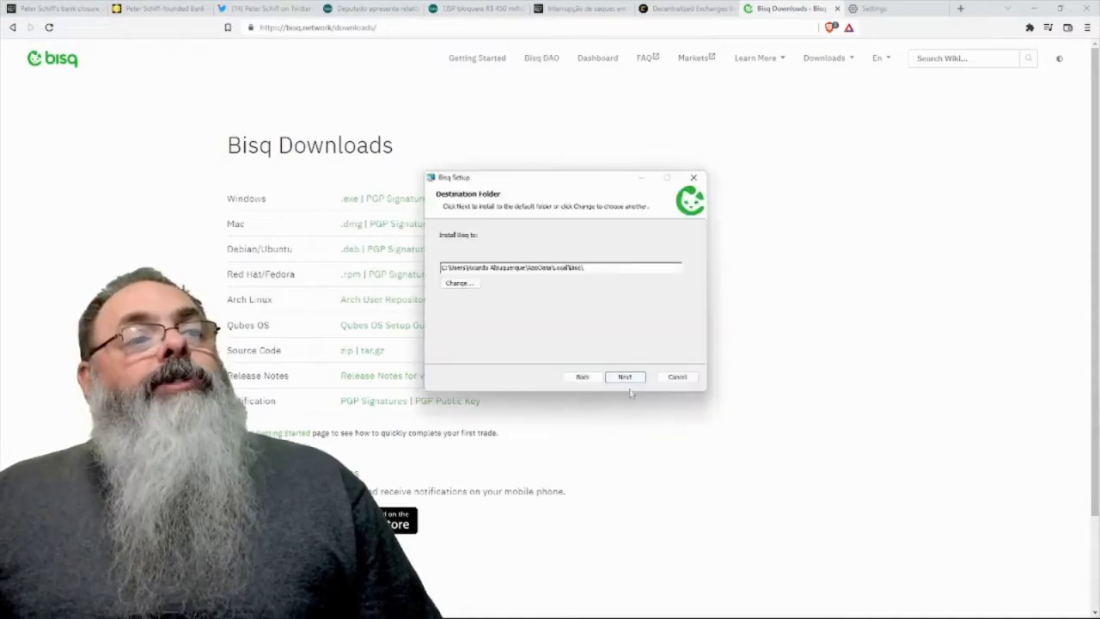
# - Install Bisq into the existing default destination folder and launch it
pyautogui.click(622, 376)
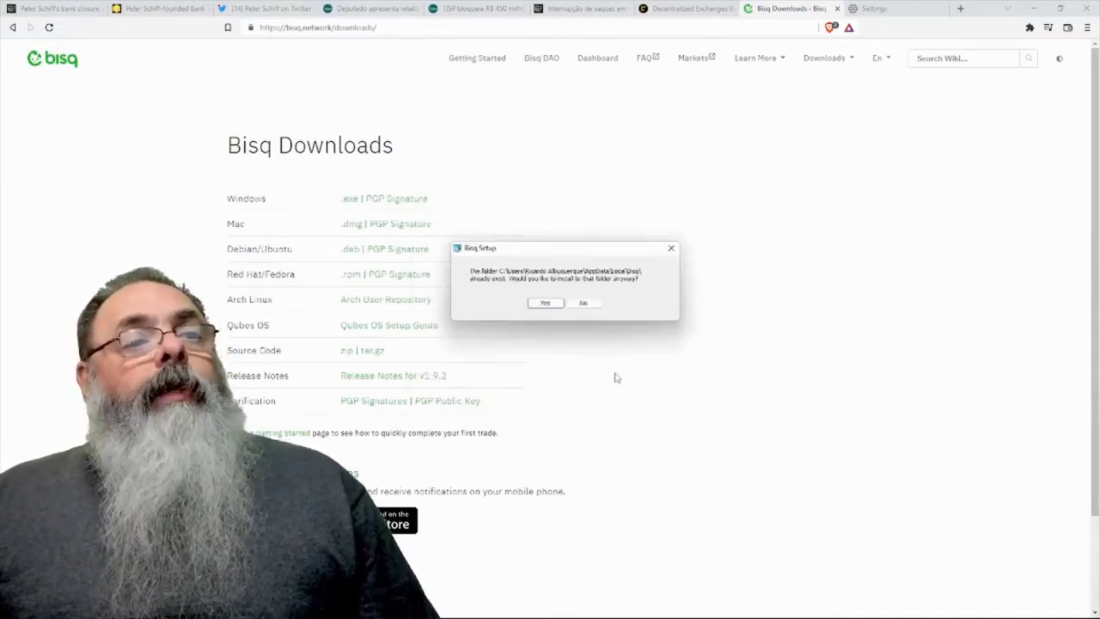
pyautogui.click(548, 304)
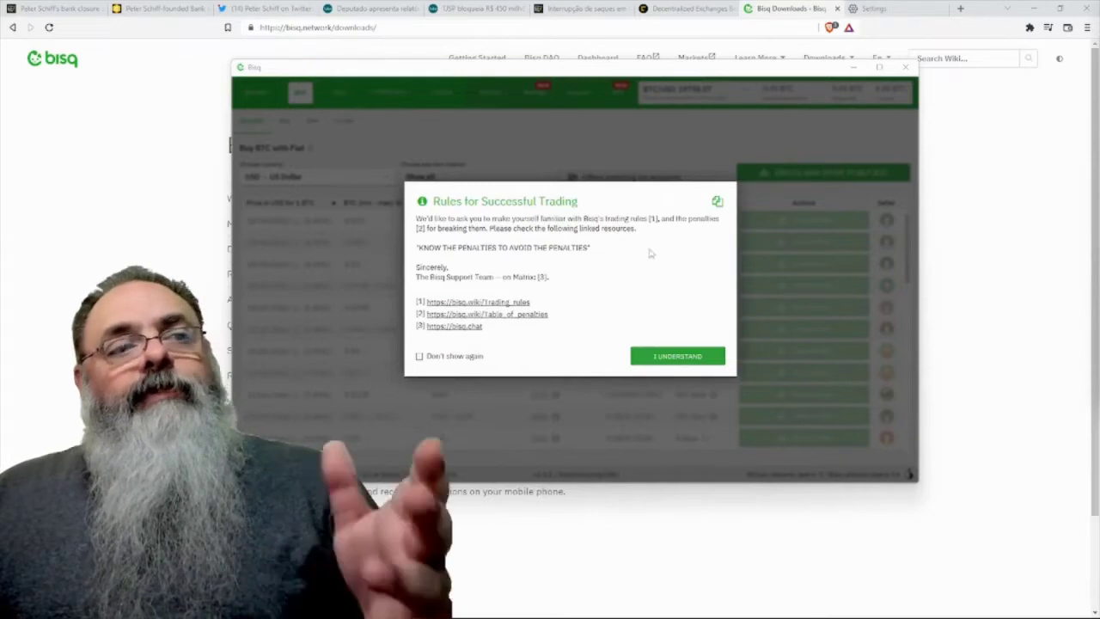
# - Permanently dismiss the trading-rules notice, review the BRL market chart, then return to Buy offers
pyautogui.click(447, 357)
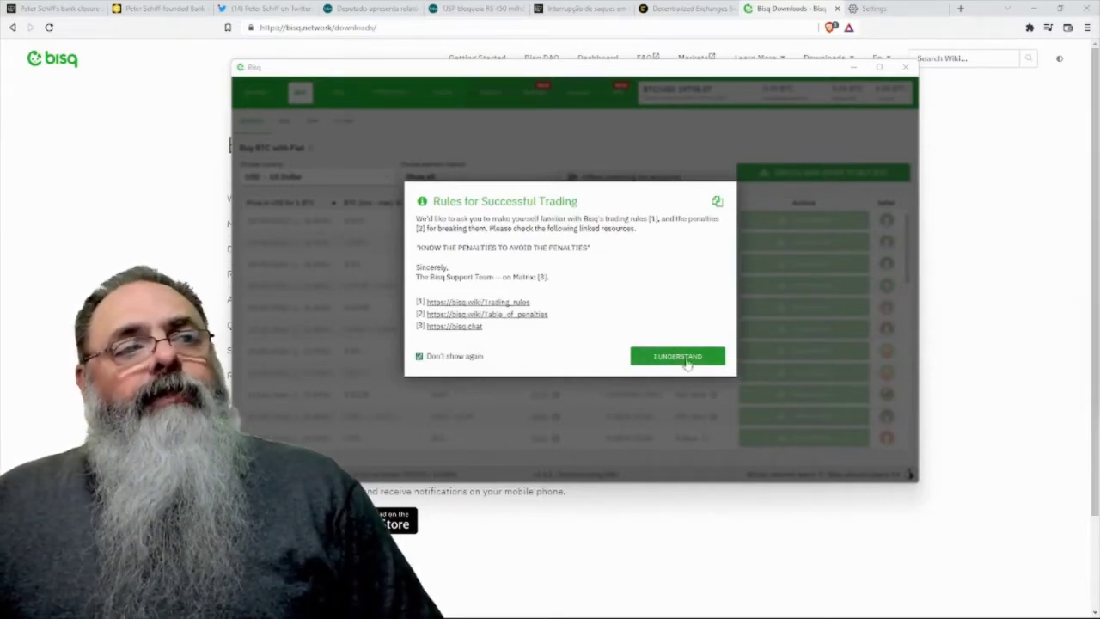
pyautogui.click(687, 359)
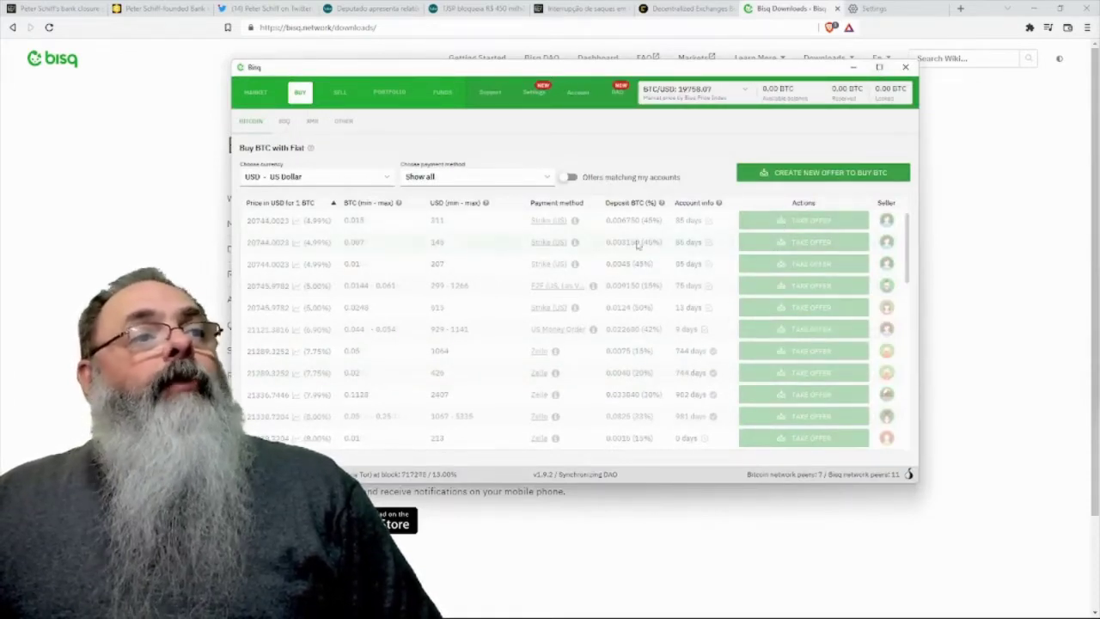
pyautogui.click(250, 95)
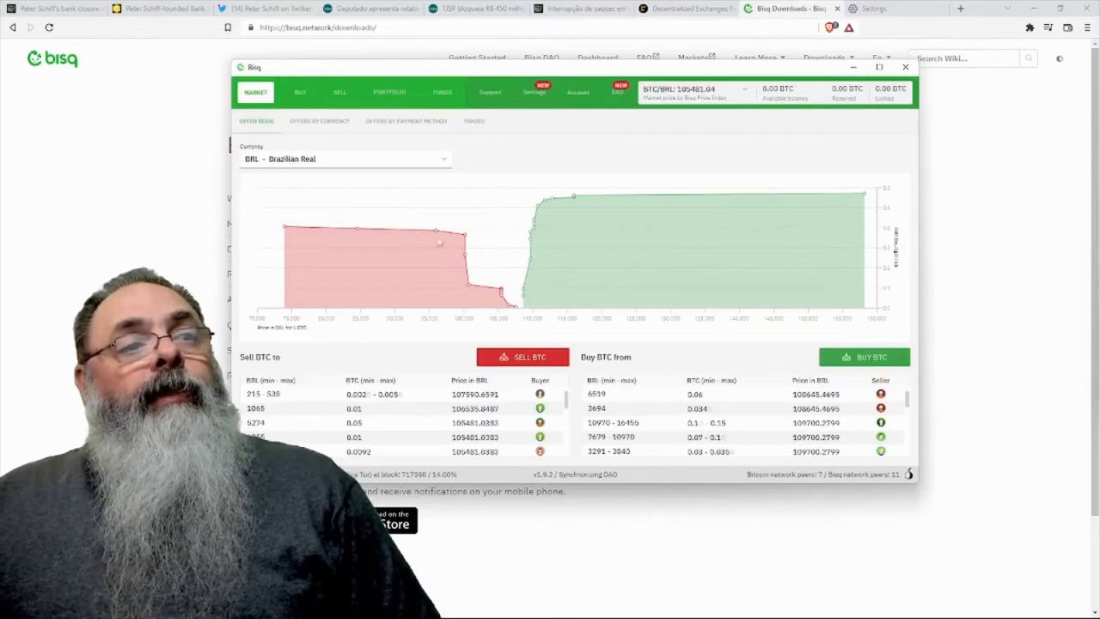
pyautogui.click(298, 95)
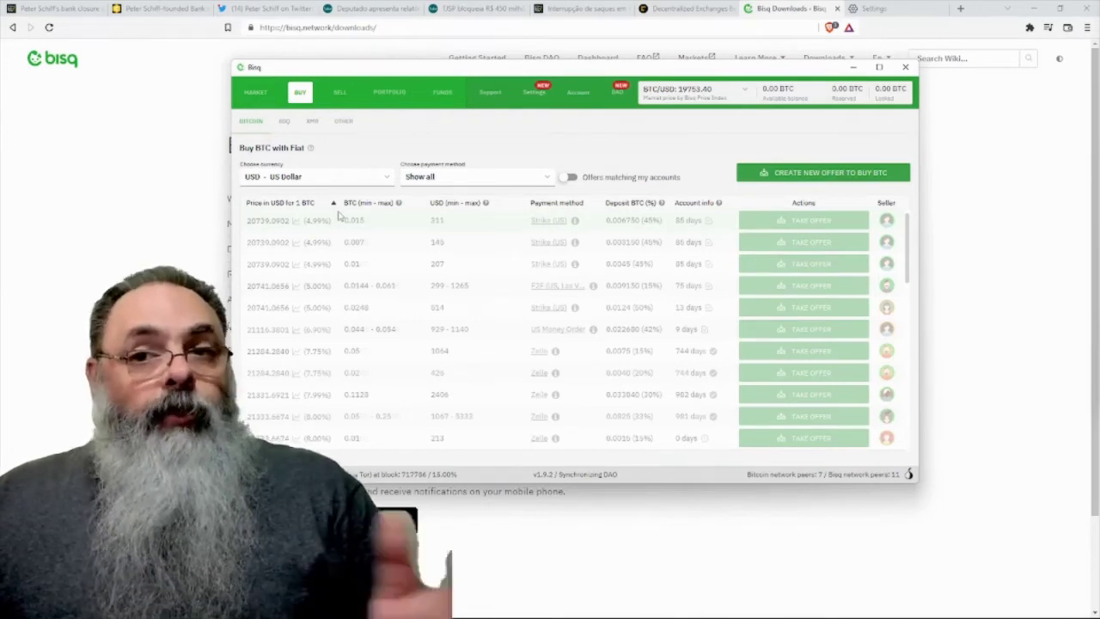
# - Start a new payment account under Account with Pix as the payment method
pyautogui.click(580, 94)
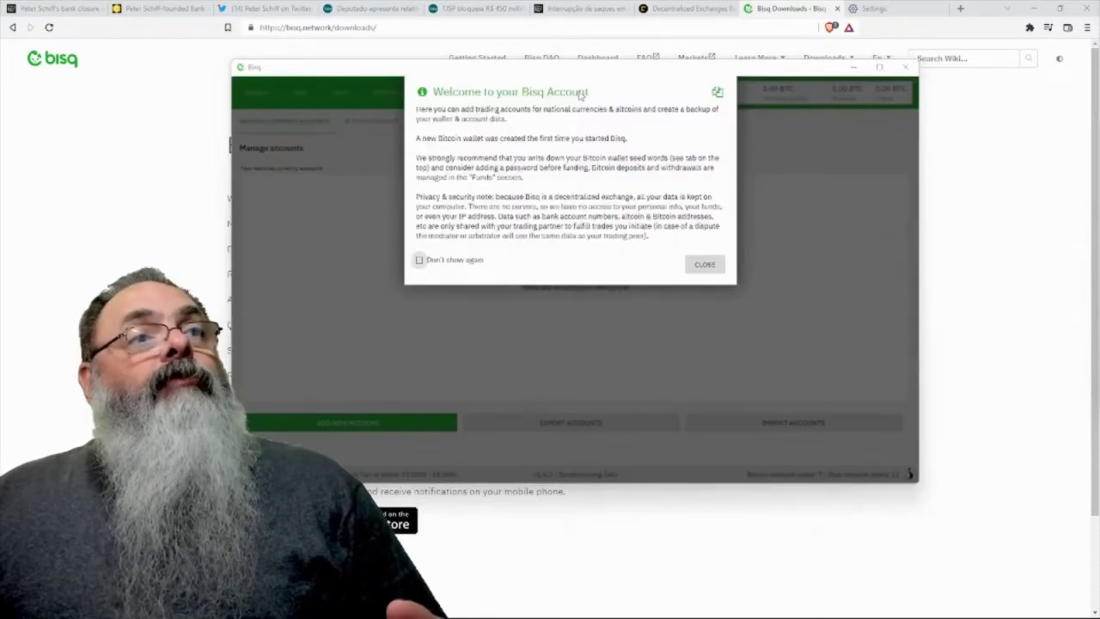
pyautogui.click(706, 265)
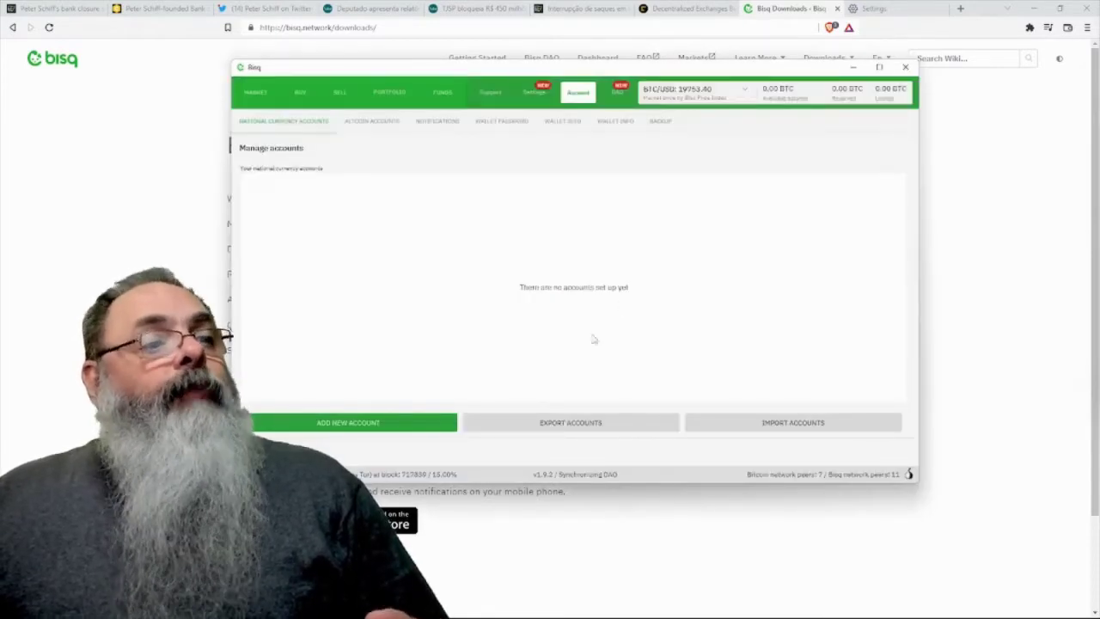
pyautogui.click(405, 416)
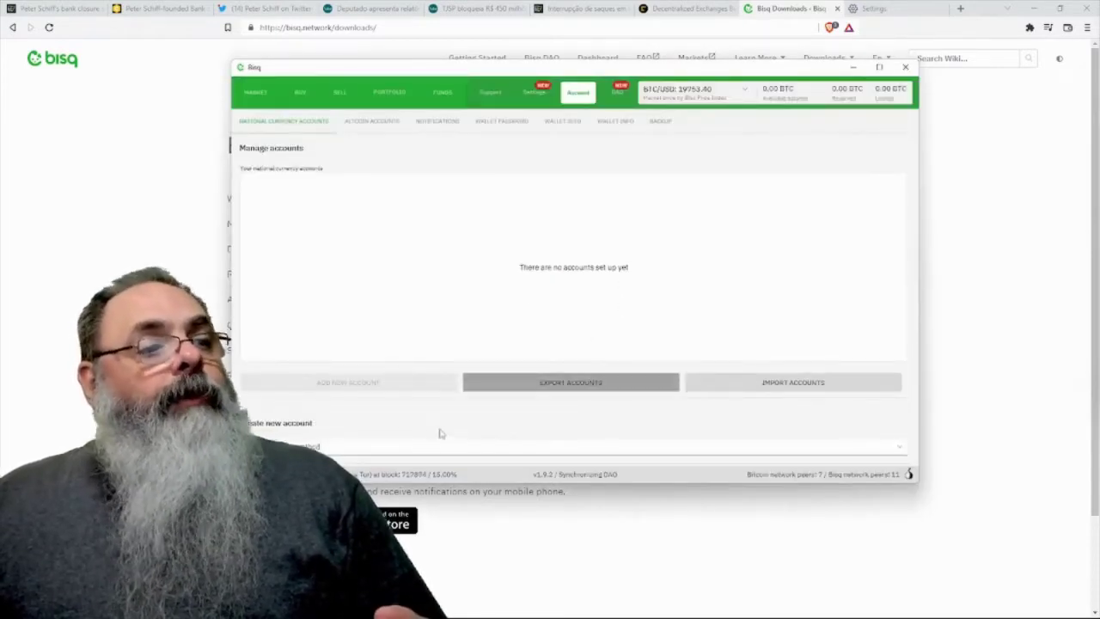
pyautogui.click(412, 447)
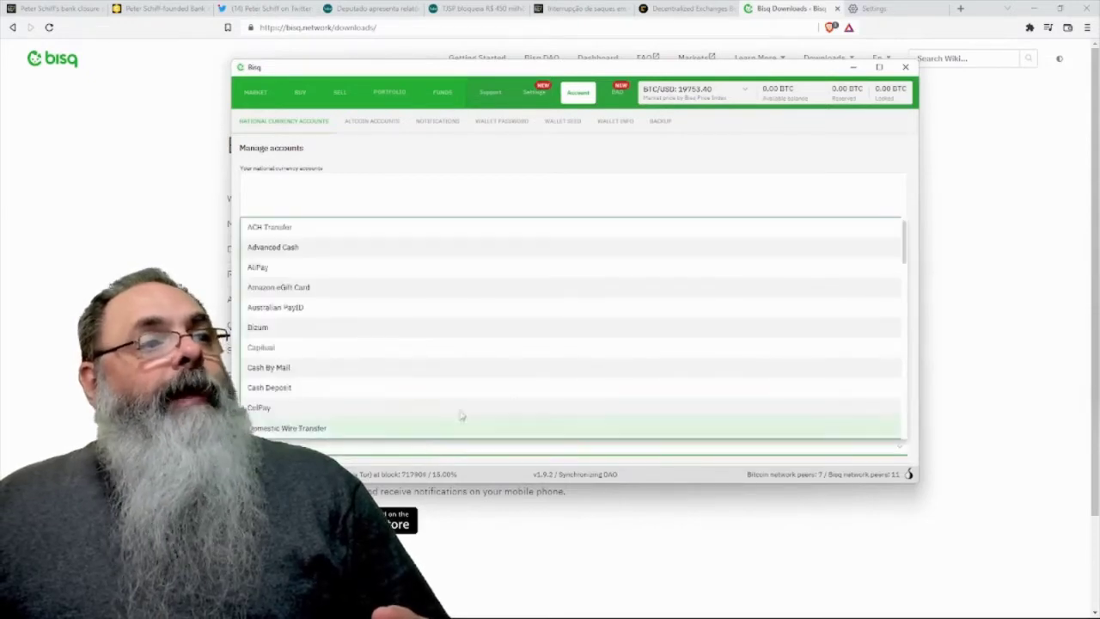
pyautogui.scroll(-2, 495, 380)
pyautogui.scroll(-7, 490, 379)
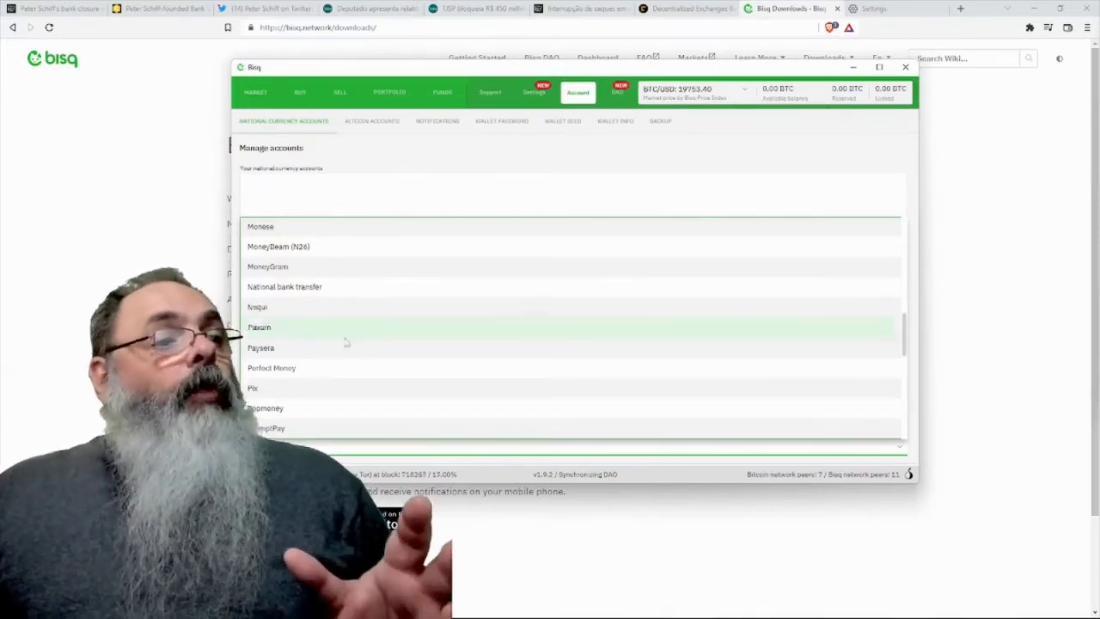
pyautogui.click(339, 393)
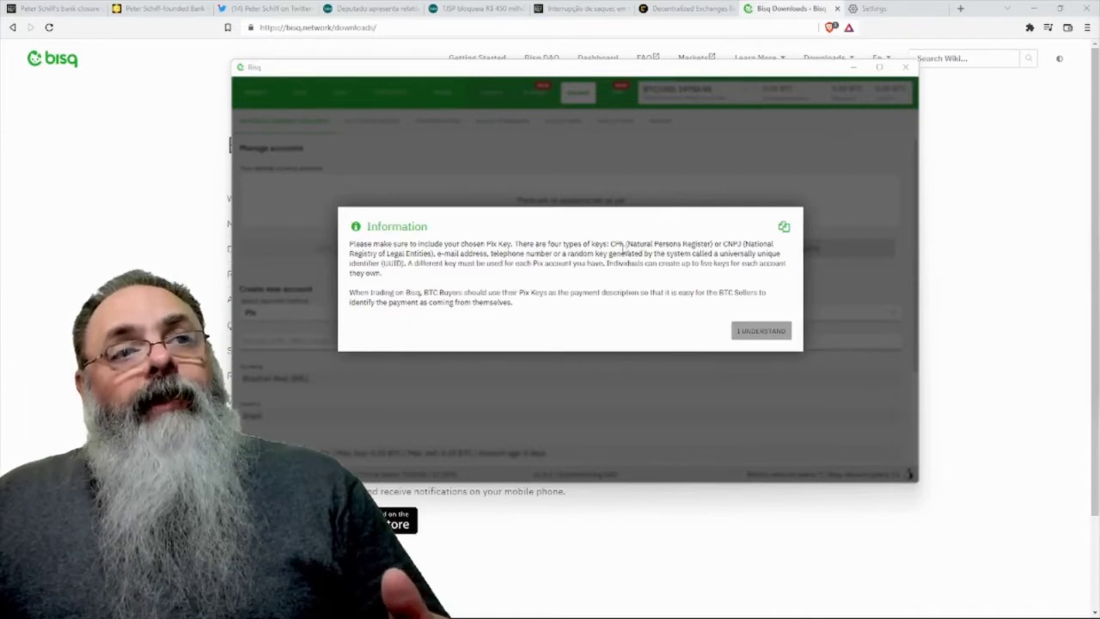
# - Acknowledge the Pix key note and enter an e-mail address as the Pix key
pyautogui.click(751, 333)
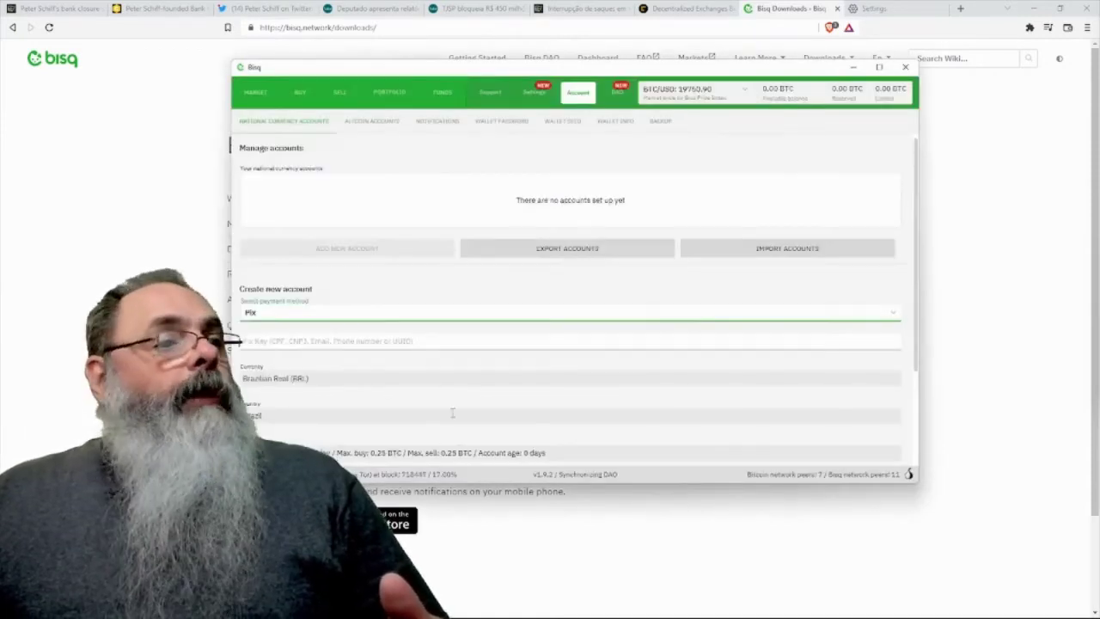
pyautogui.click(352, 325)
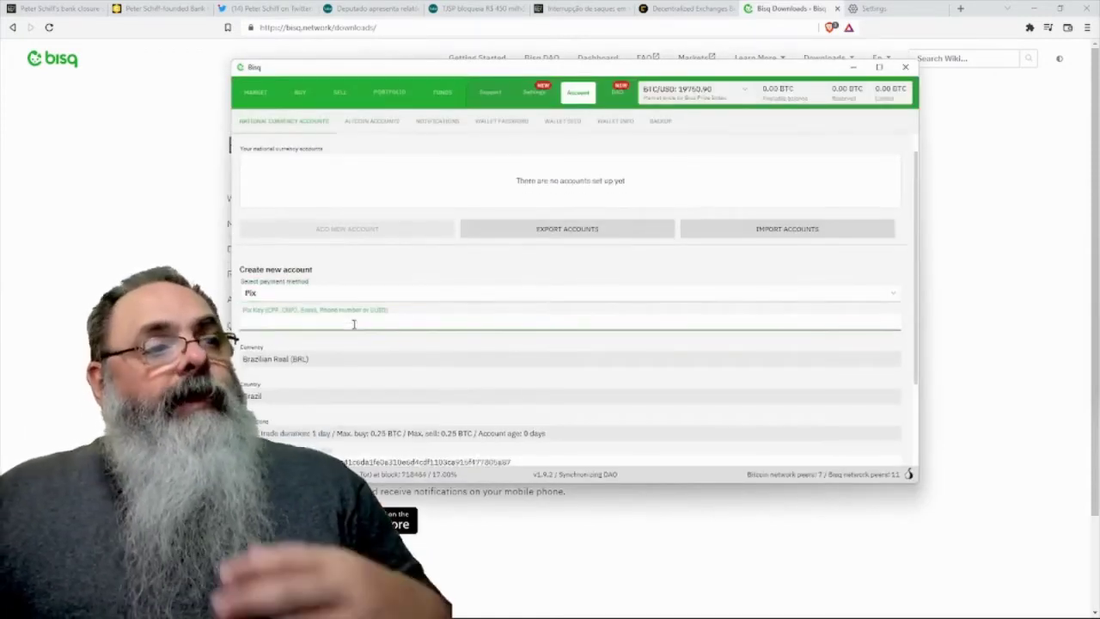
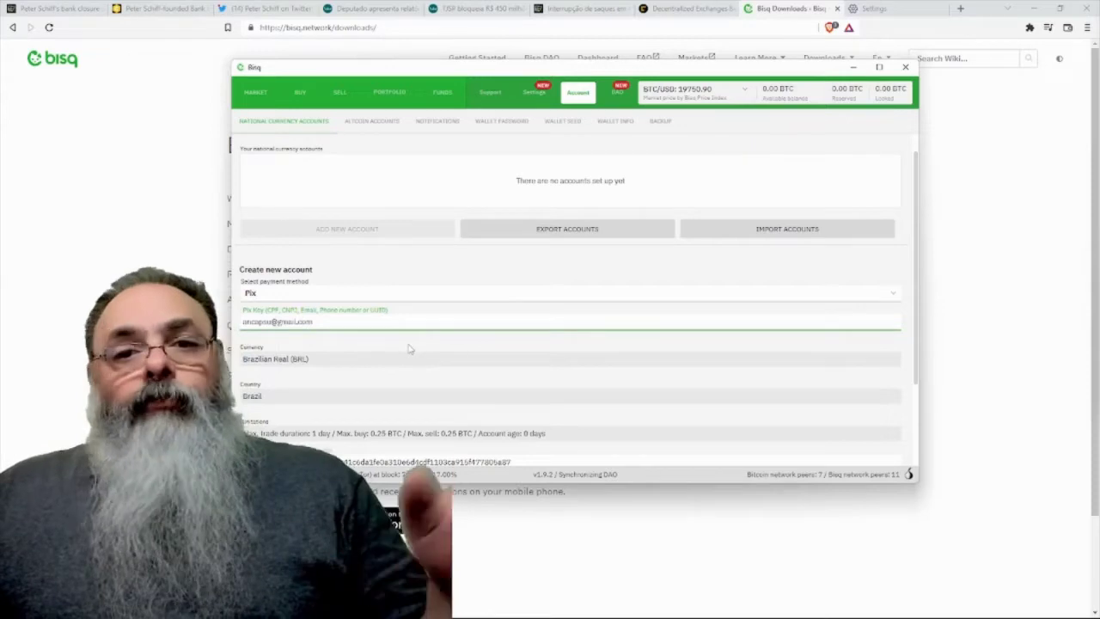
pyautogui.scroll(-1, 409, 343)
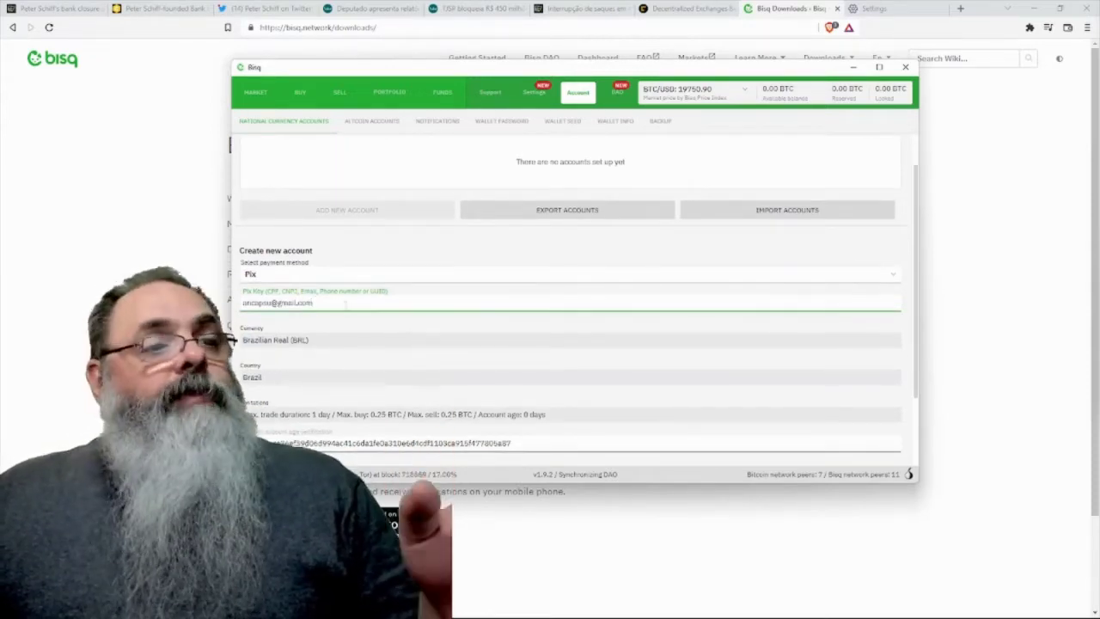
pyautogui.scroll(-1, 357, 302)
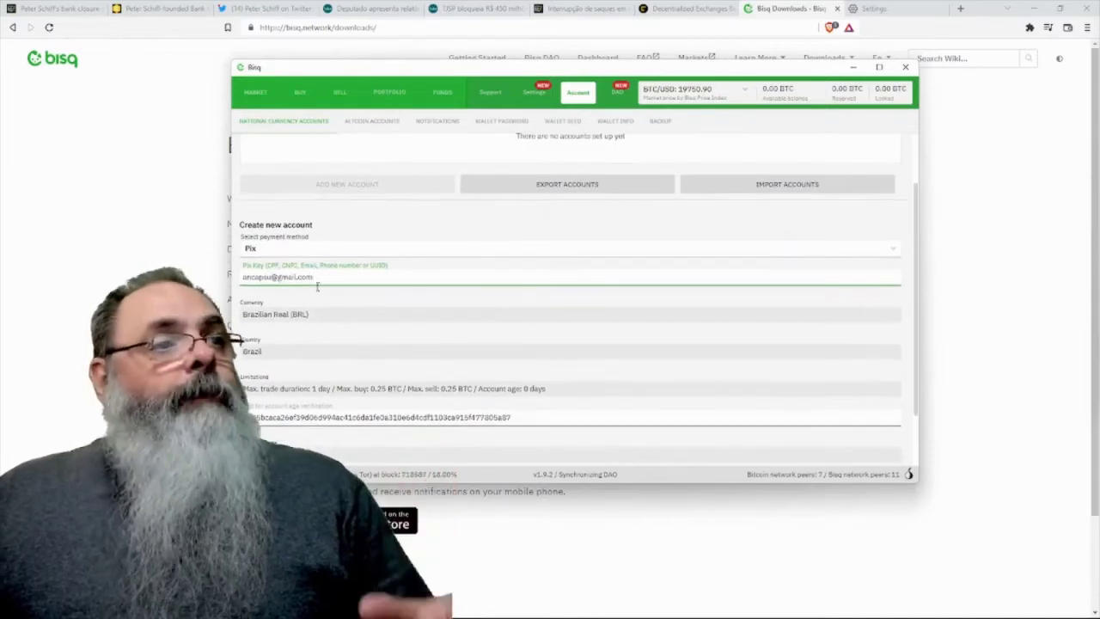
pyautogui.scroll(-1, 370, 318)
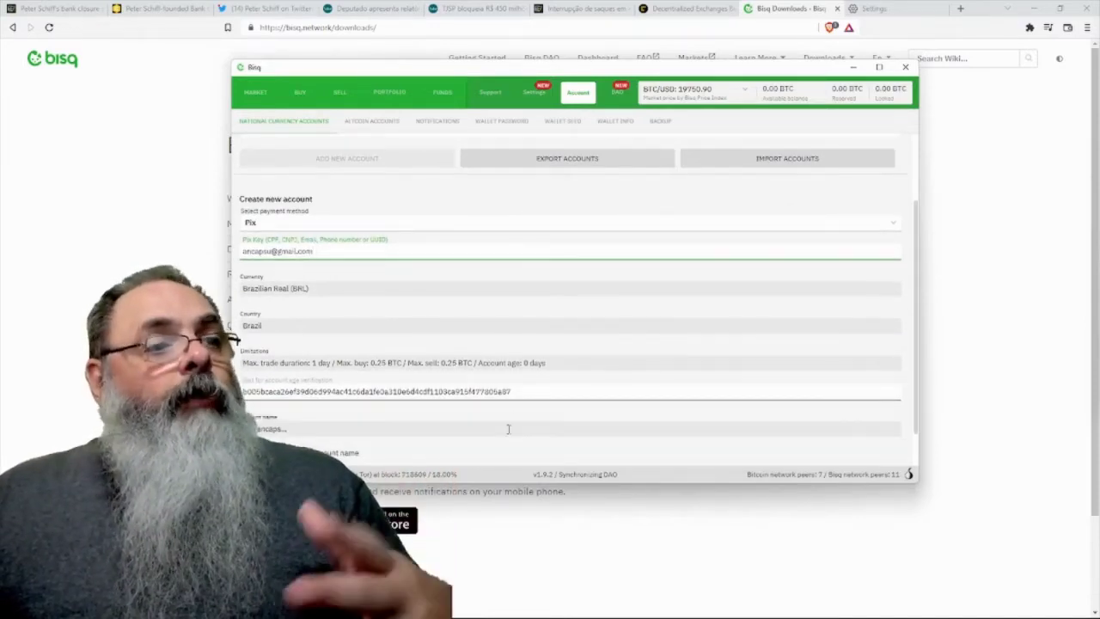
pyautogui.scroll(-1, 485, 448)
pyautogui.scroll(-1, 433, 440)
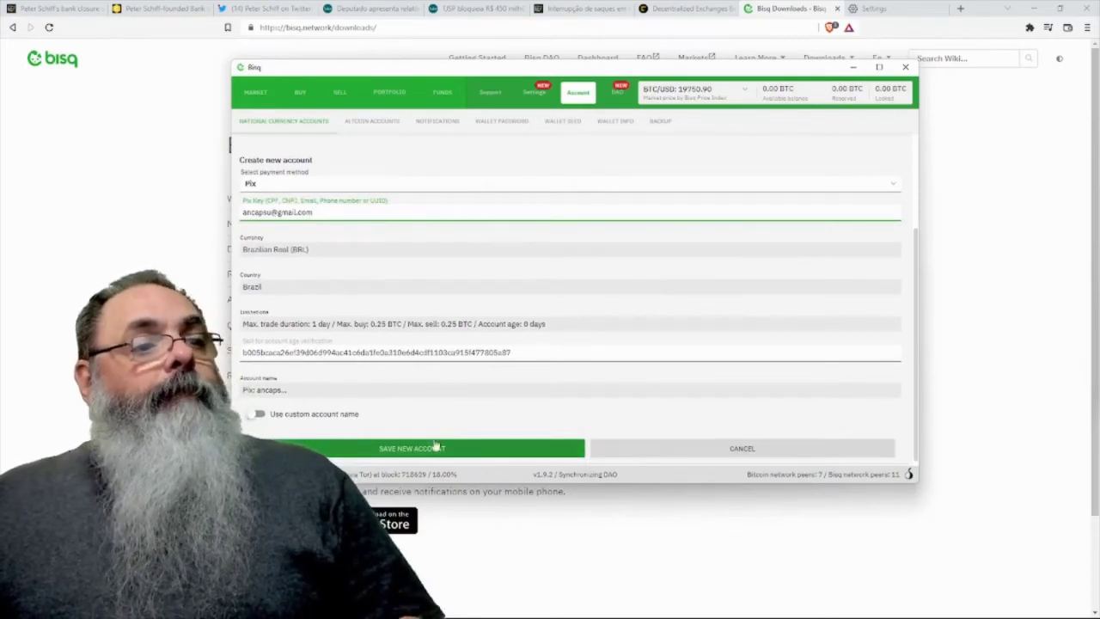
# - Save the Pix account and dismiss the trade-limit and security notices
pyautogui.click(421, 450)
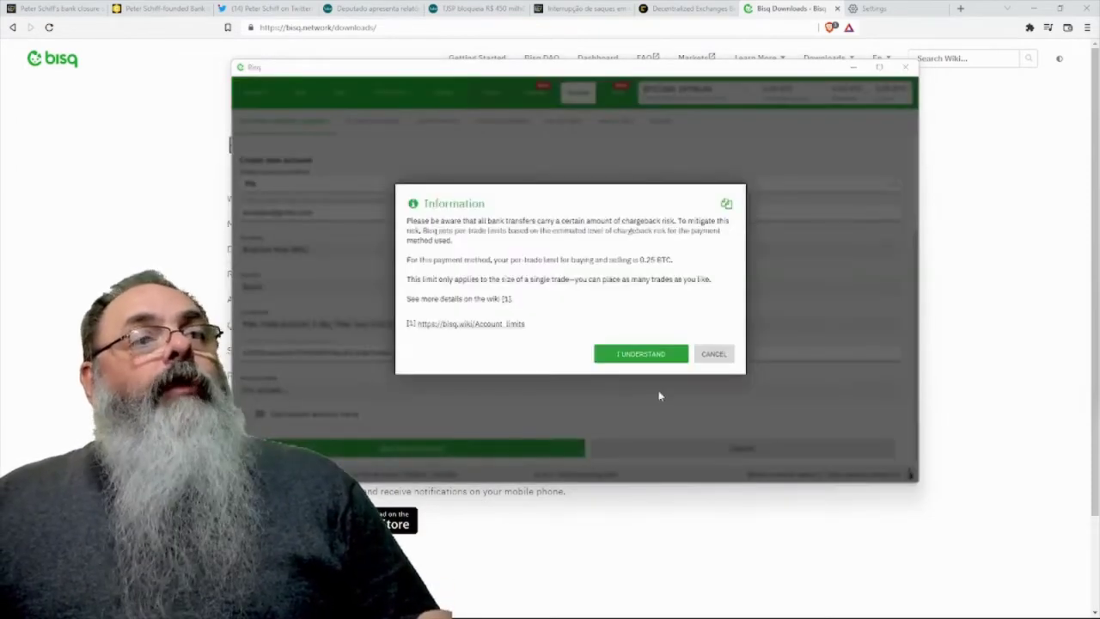
pyautogui.click(640, 354)
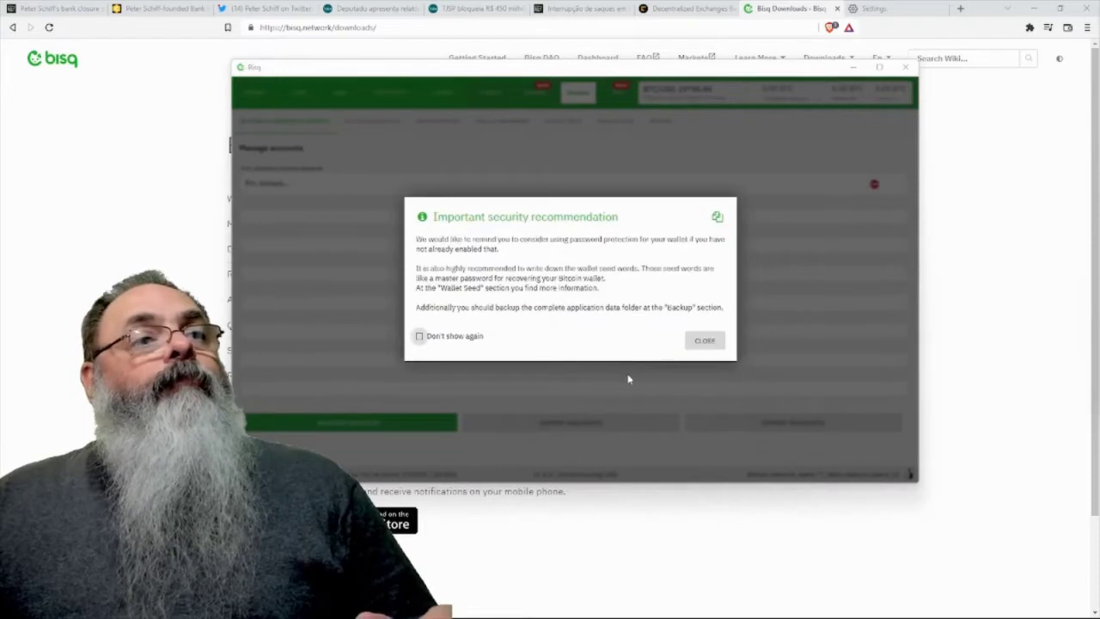
pyautogui.click(705, 341)
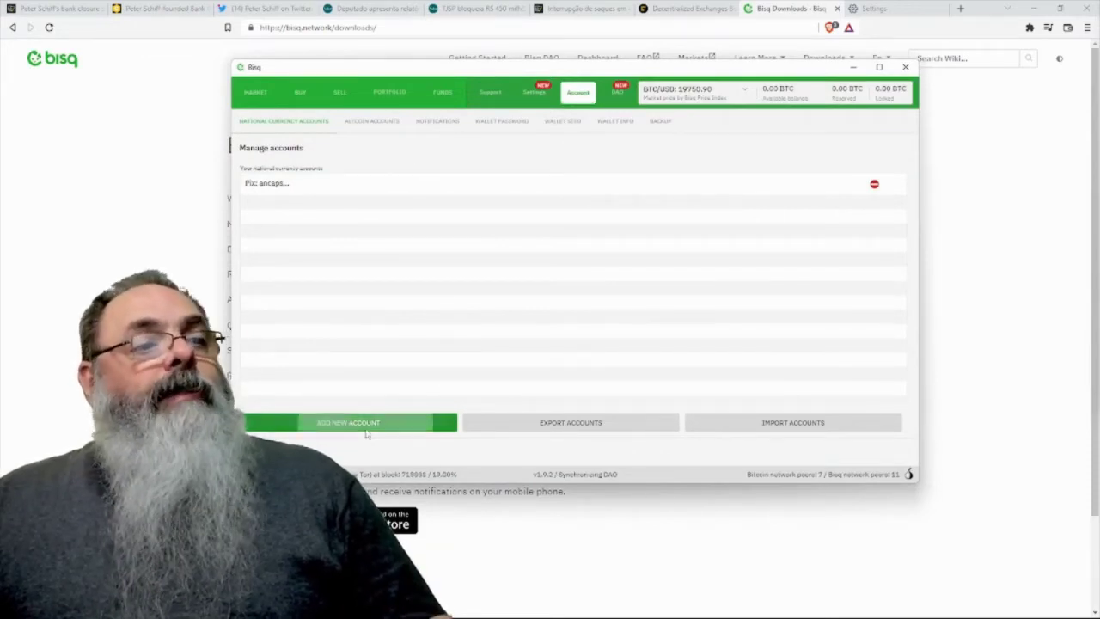
# - Draft a National bank transfer account for Americas, Brazil, with BRL currency
pyautogui.click(412, 422)
pyautogui.click(452, 446)
pyautogui.scroll(-8, 459, 412)
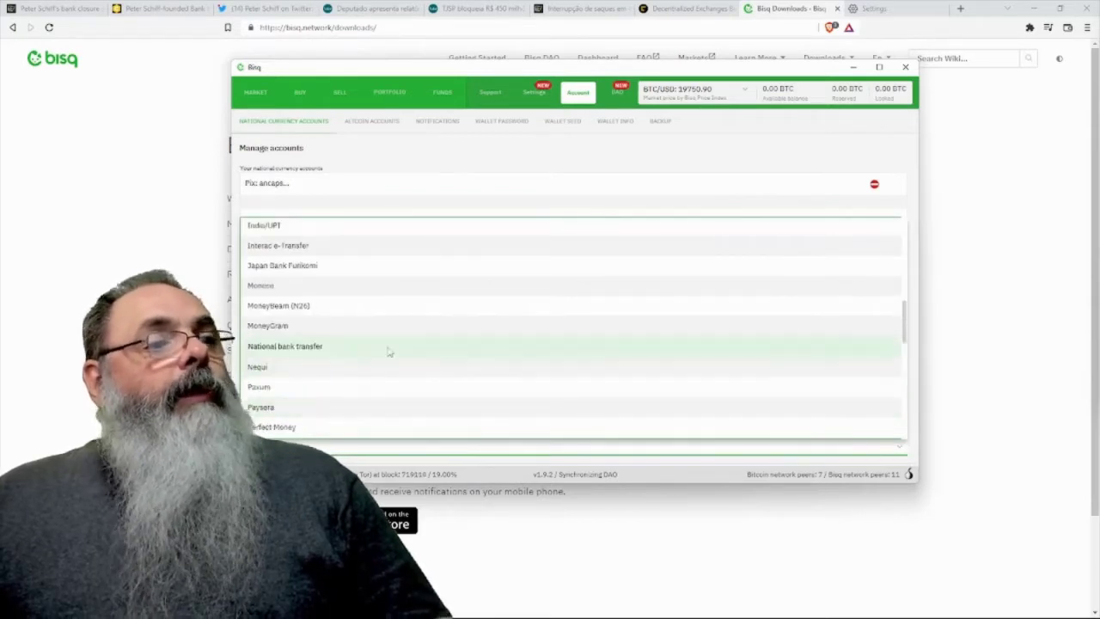
pyautogui.click(392, 350)
pyautogui.click(306, 350)
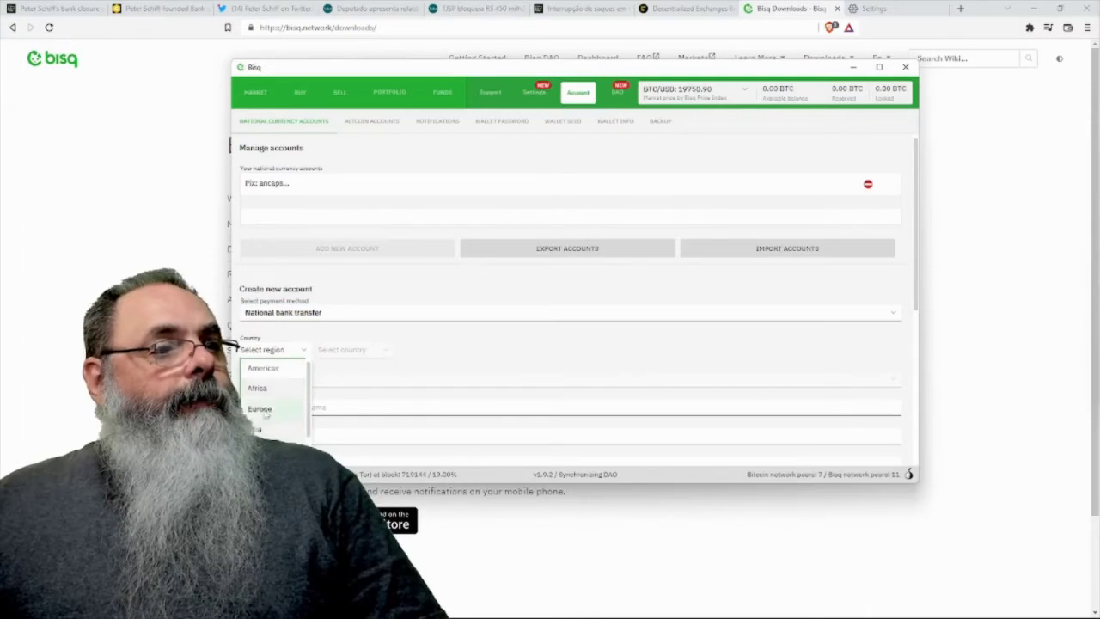
pyautogui.click(284, 369)
pyautogui.click(391, 352)
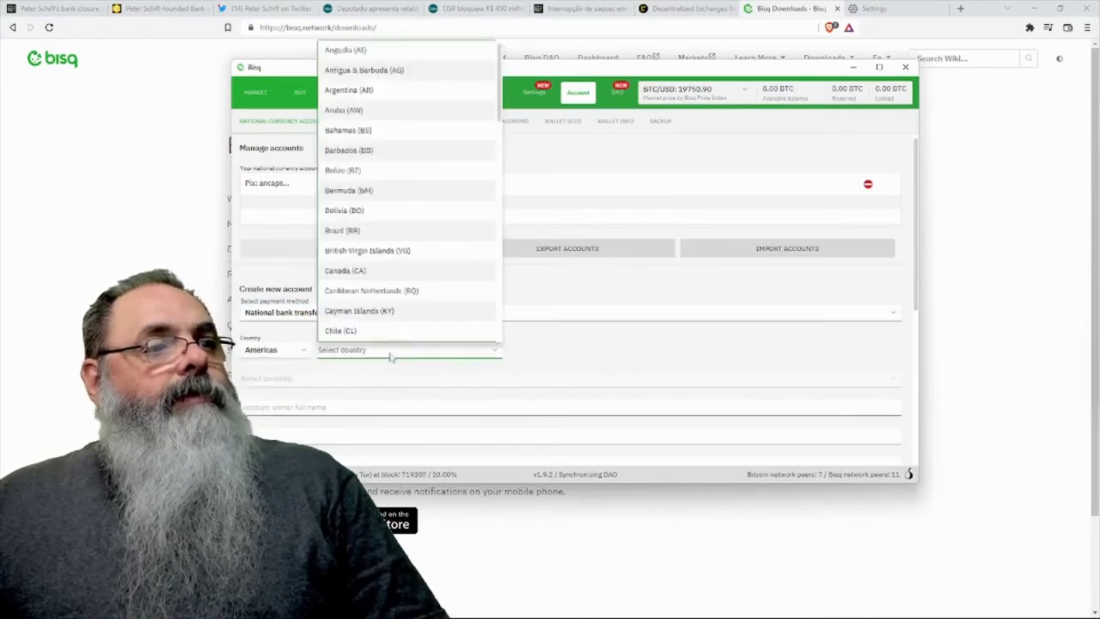
pyautogui.click(397, 230)
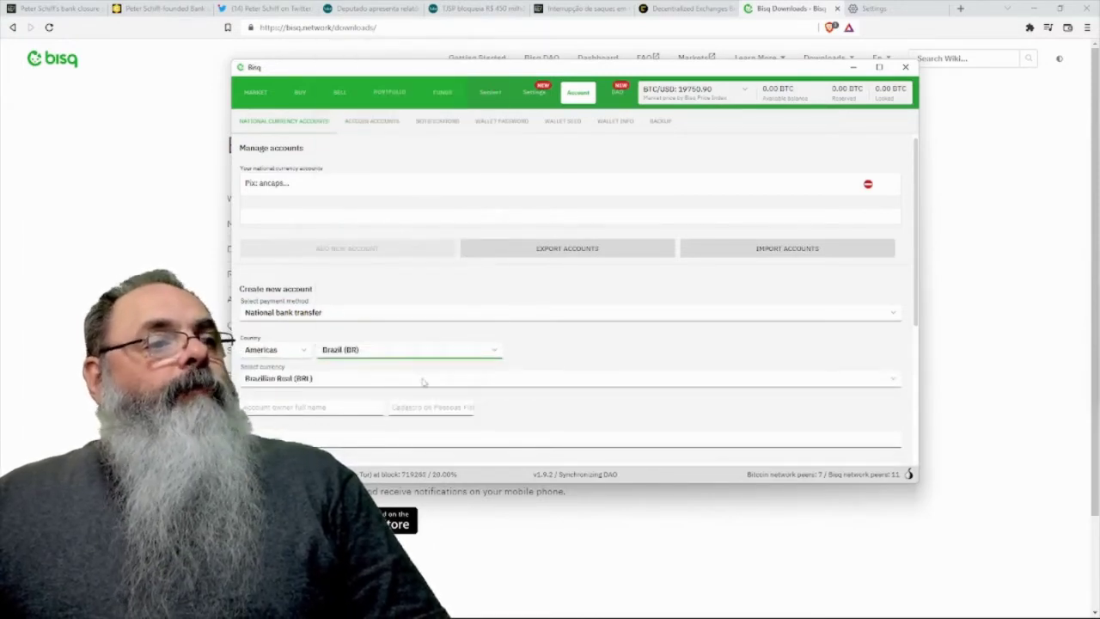
pyautogui.click(423, 385)
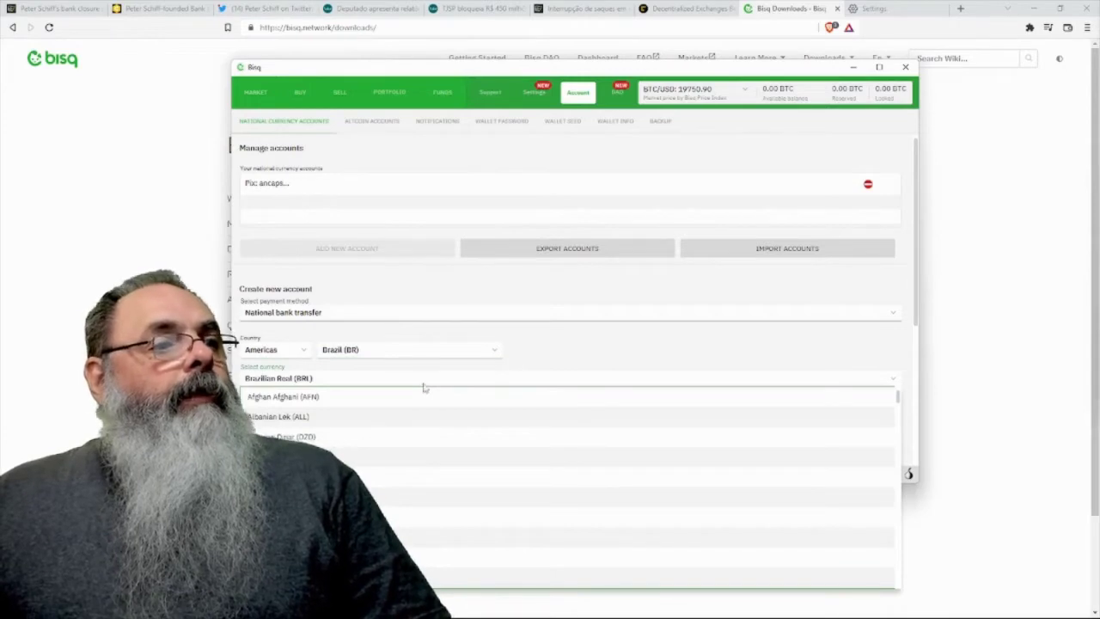
pyautogui.click(443, 384)
# - Look over the remaining account fields, then leave the draft unsaved for the Buy offers
pyautogui.click(361, 410)
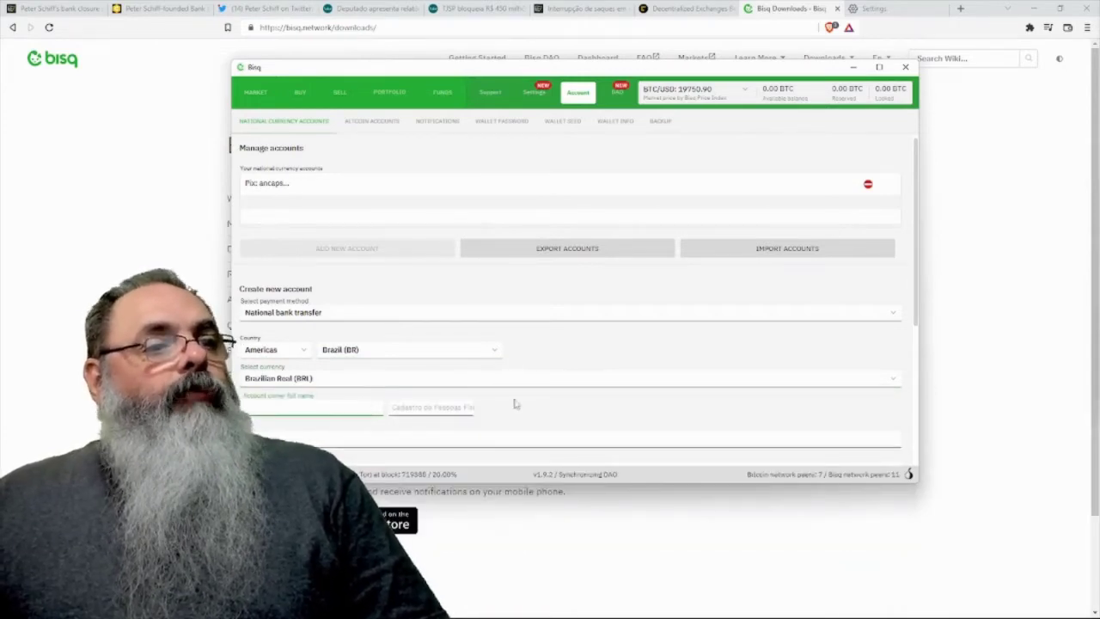
pyautogui.scroll(-4, 495, 404)
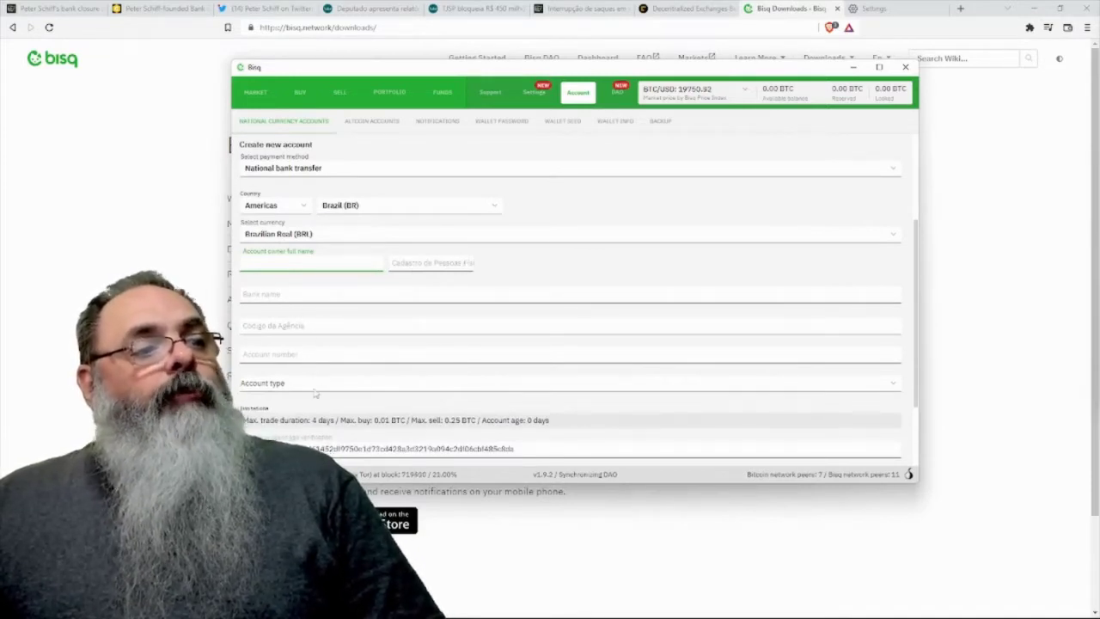
pyautogui.scroll(-1, 358, 379)
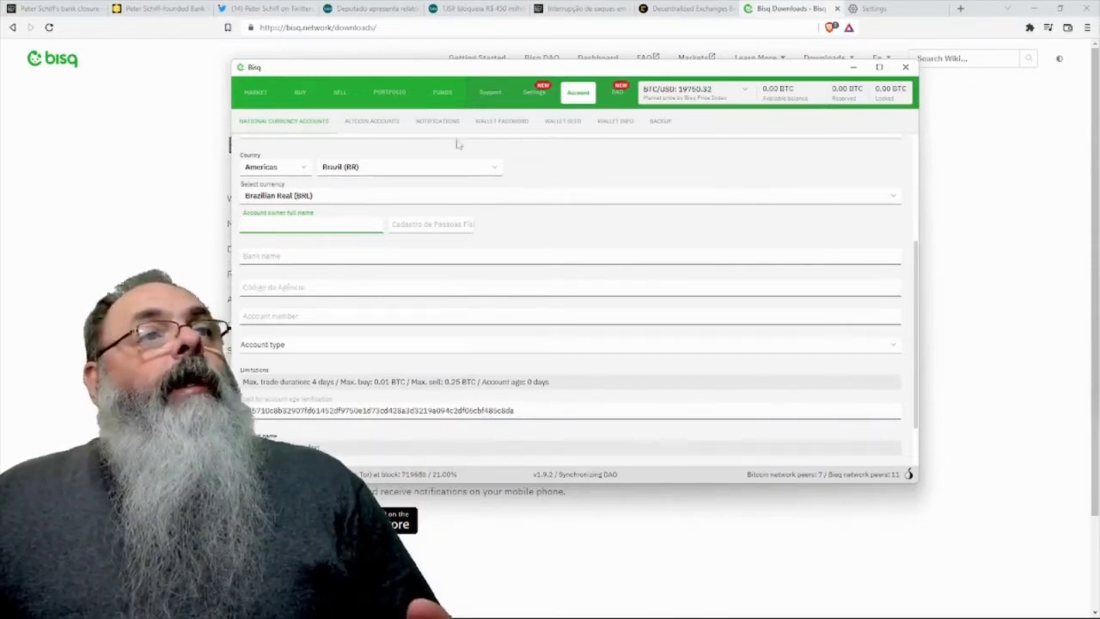
pyautogui.click(300, 97)
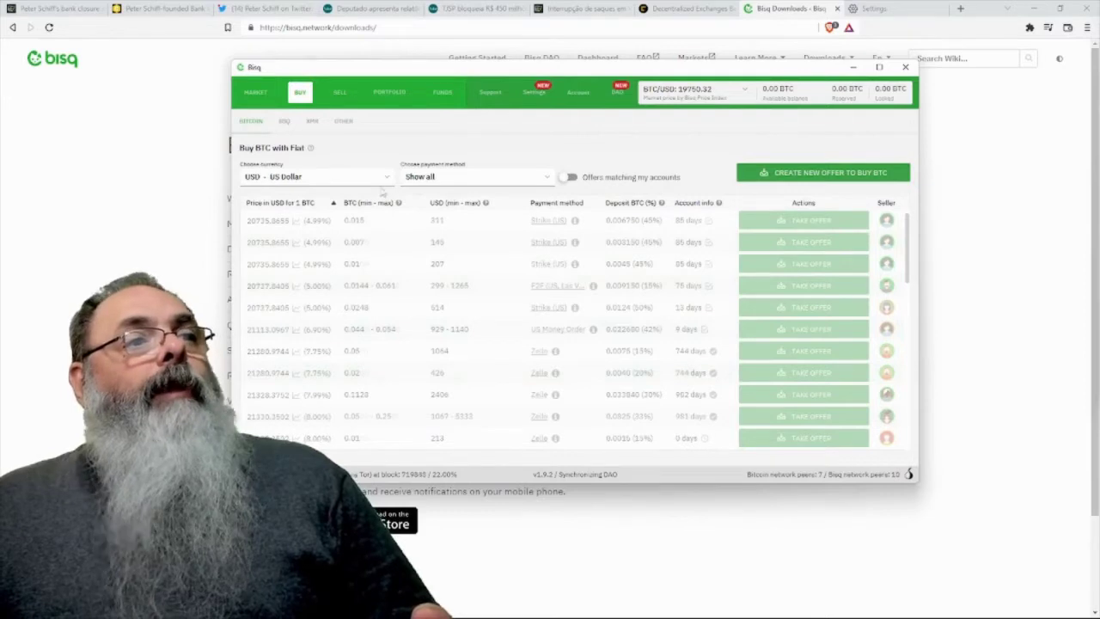
# - Filter the Buy offers to BRL - Brazilian Real
pyautogui.click(388, 182)
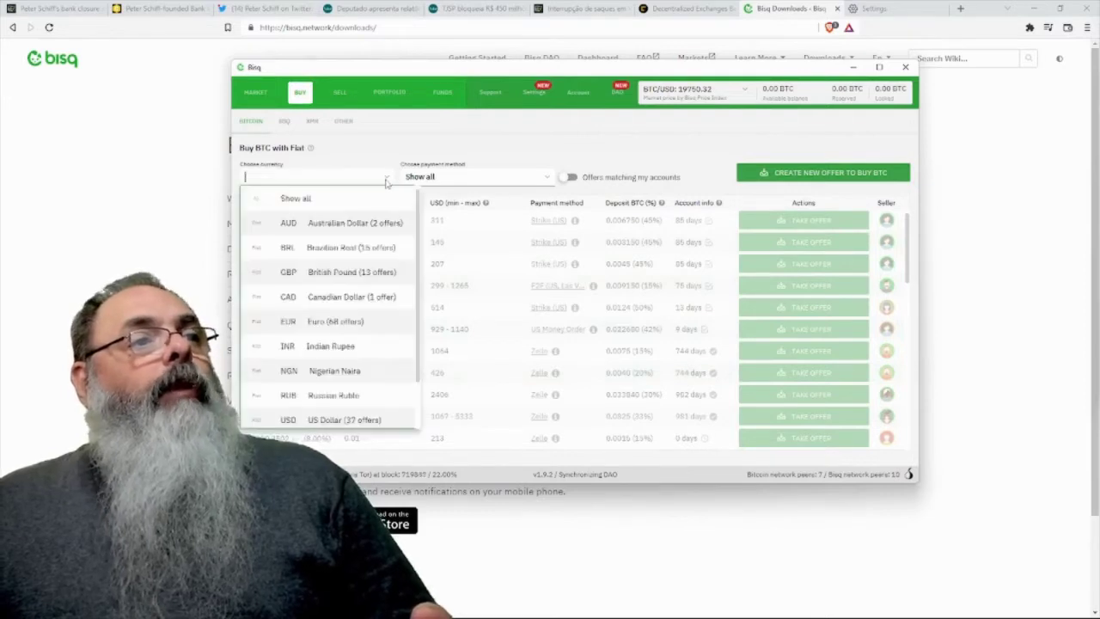
pyautogui.click(348, 249)
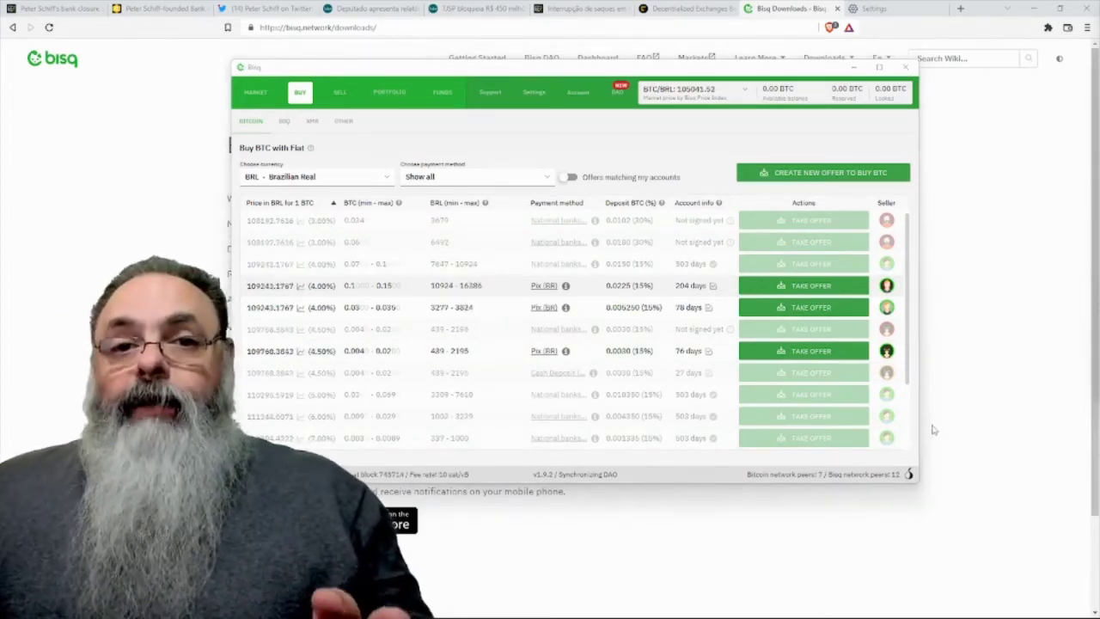
# - Set the interface language to Português (Brasil) and dismiss the restart and dispute-language notices
pyautogui.click(535, 92)
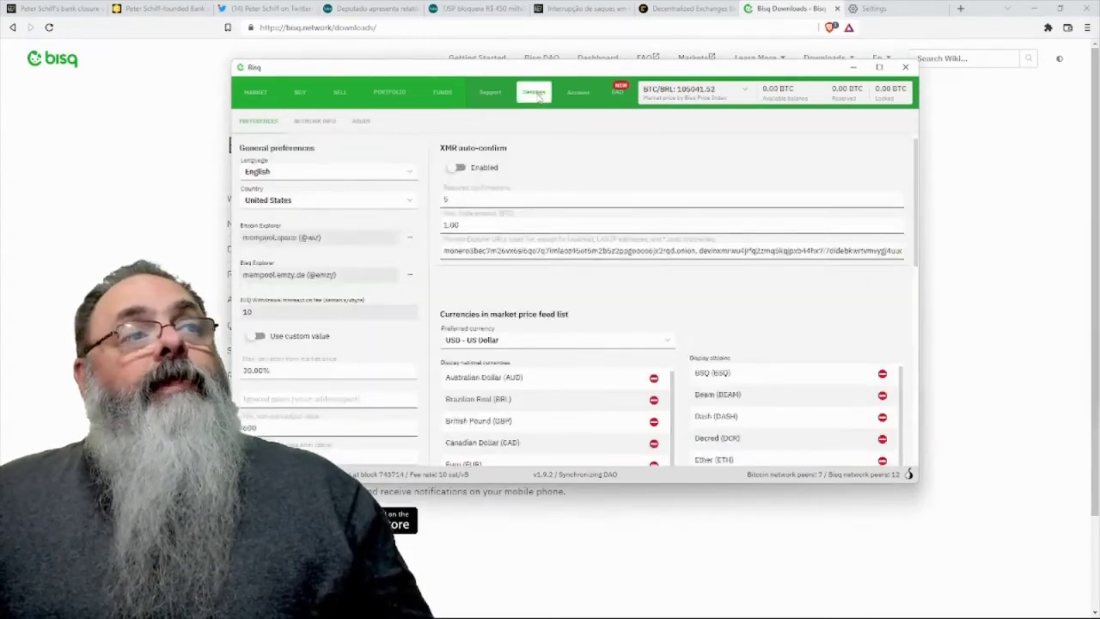
pyautogui.click(406, 171)
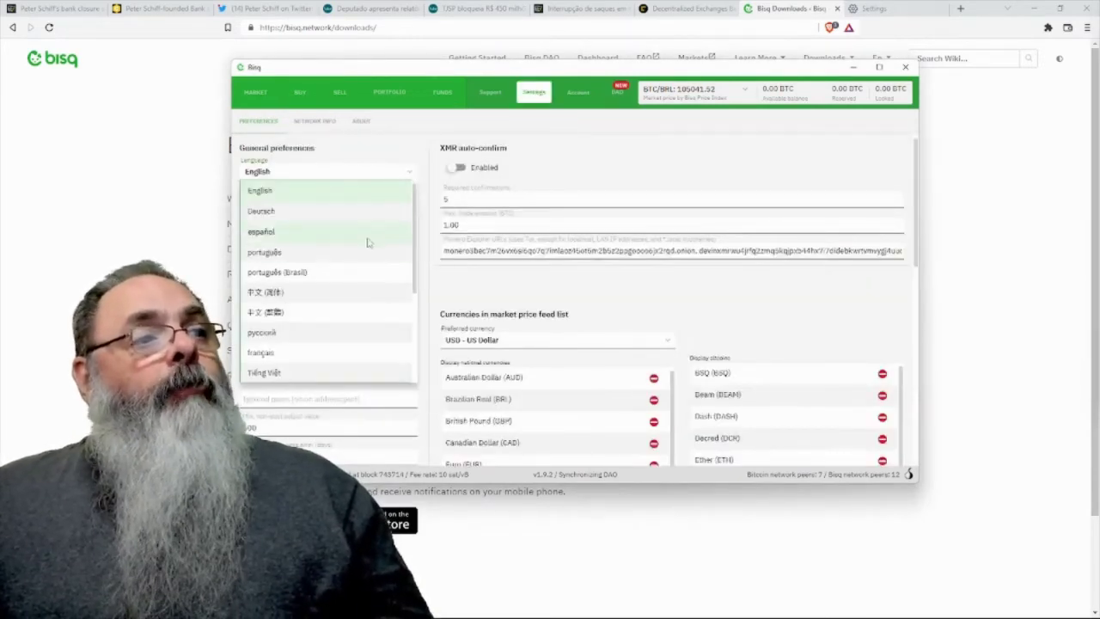
pyautogui.click(349, 272)
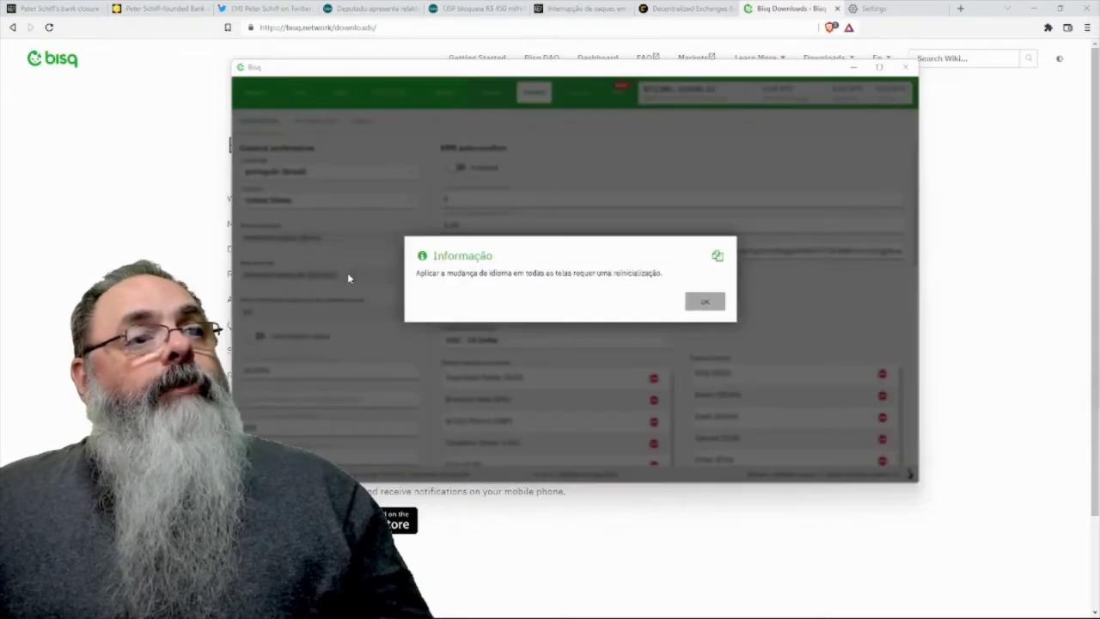
pyautogui.click(704, 302)
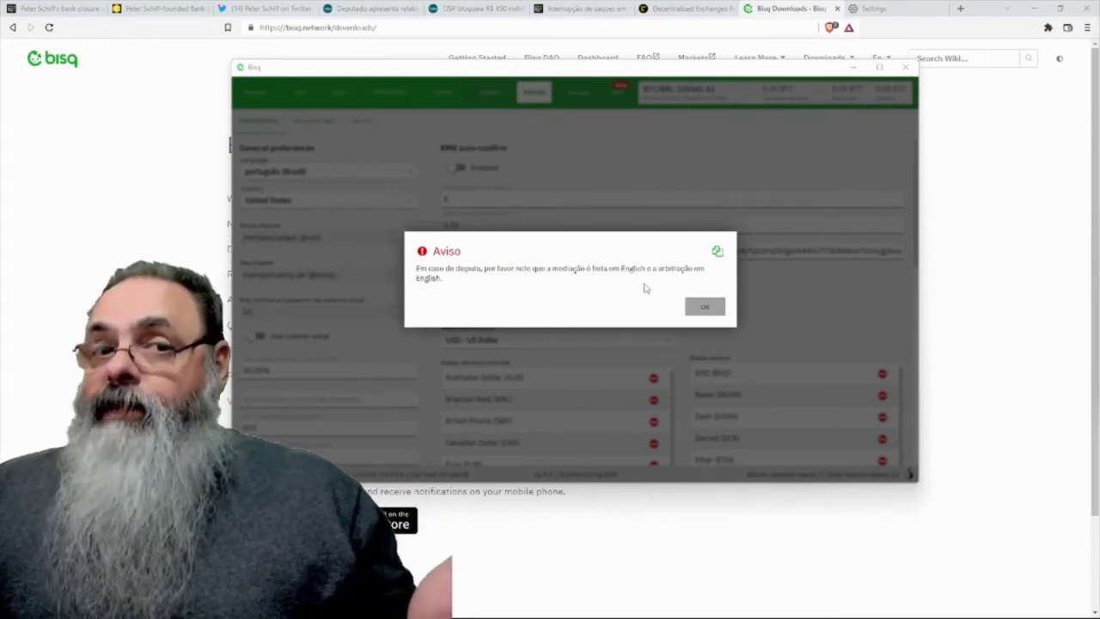
pyautogui.click(704, 308)
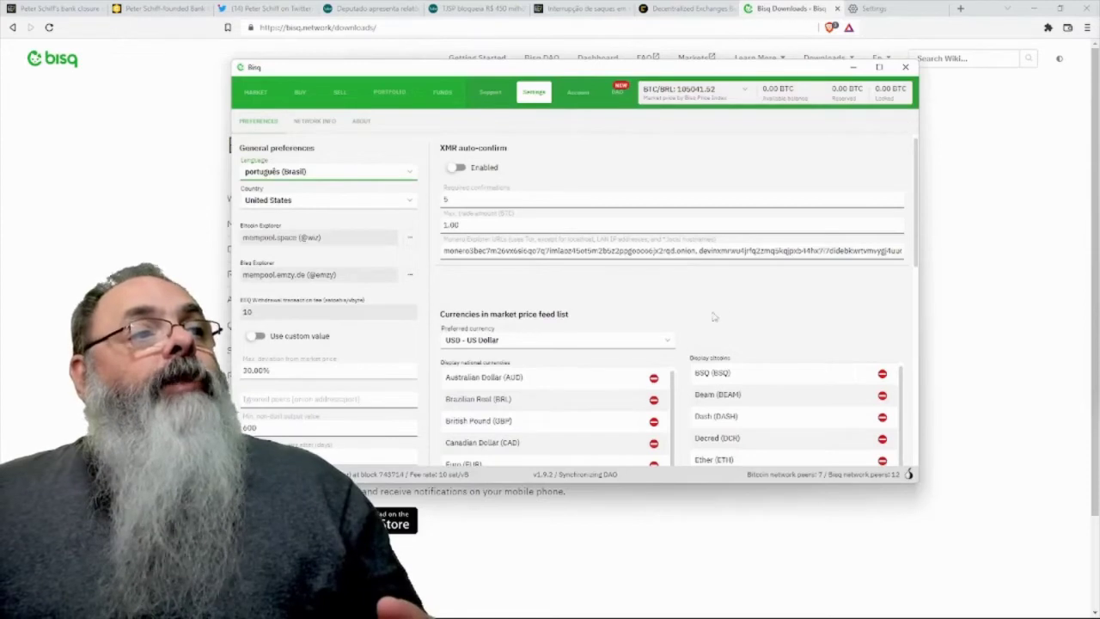
# - Set the preferred country in Preferences to Brazil
pyautogui.click(412, 200)
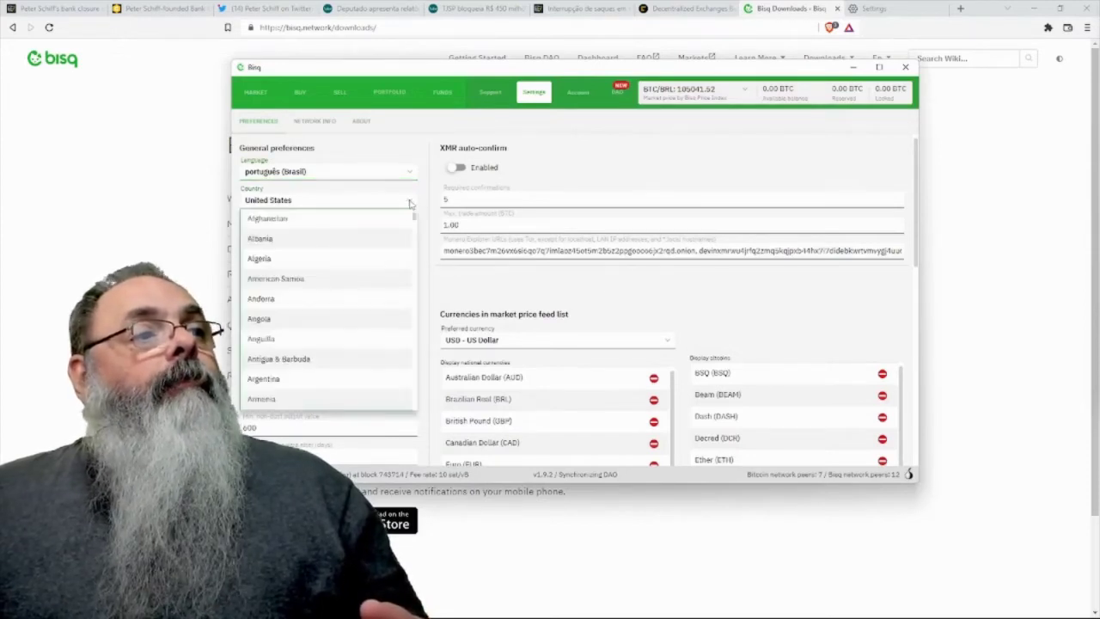
pyautogui.scroll(-6, 348, 305)
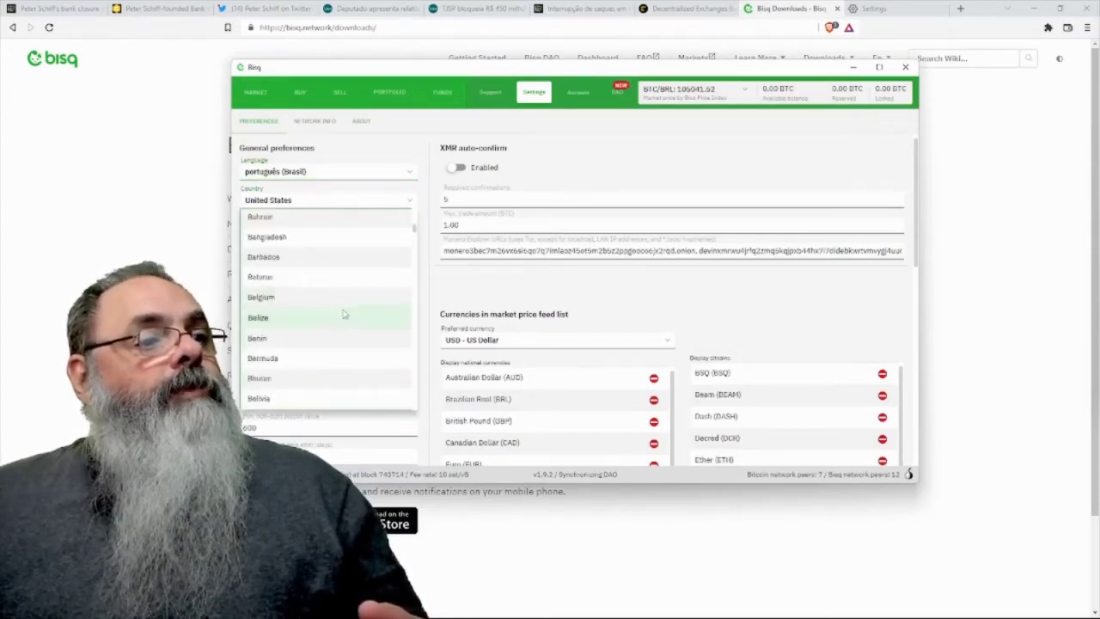
pyautogui.scroll(-3, 341, 318)
pyautogui.click(322, 340)
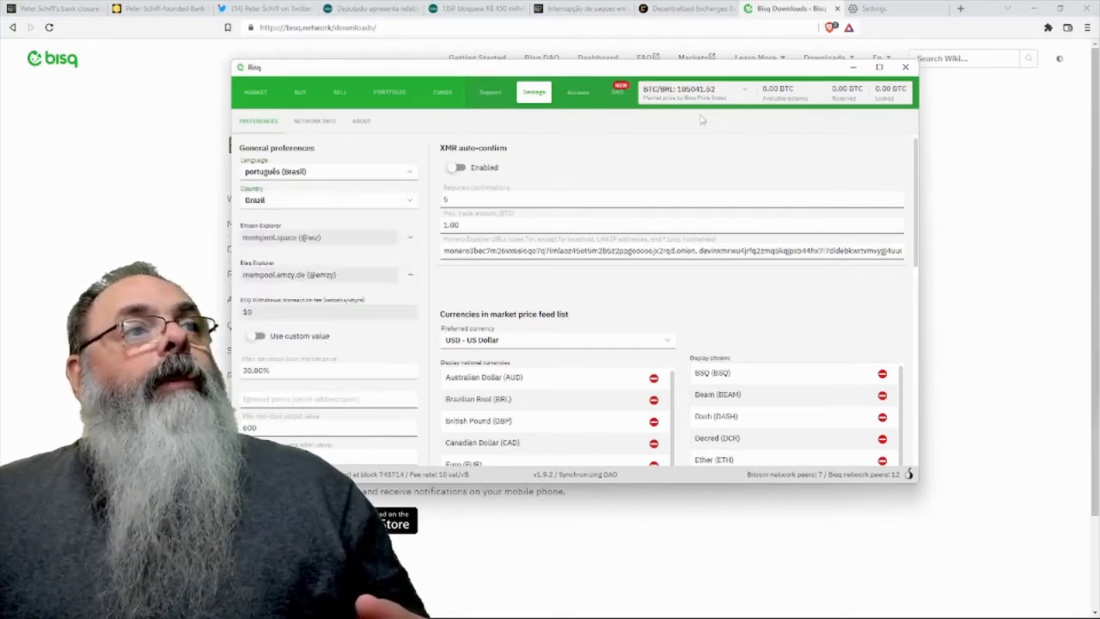
# - Return to the Buy tab to view the BRL bitcoin offers in Portuguese
pyautogui.click(301, 92)
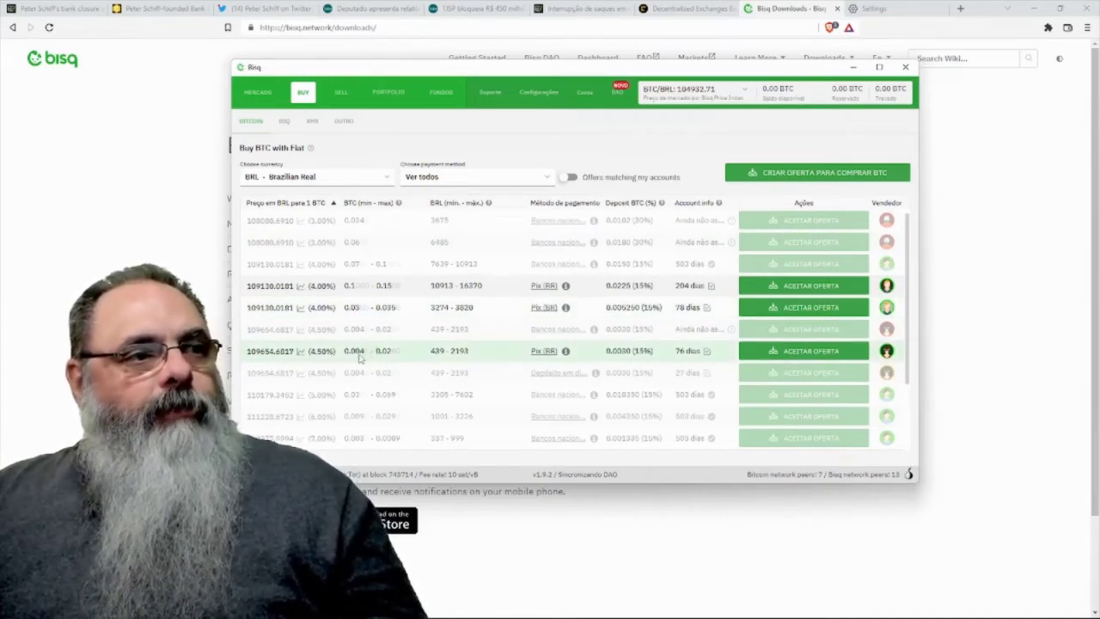
# - Take the 4.50% above-market Pix offer for 0.004 BTC (439 BRL) and continue to funding
pyautogui.click(807, 352)
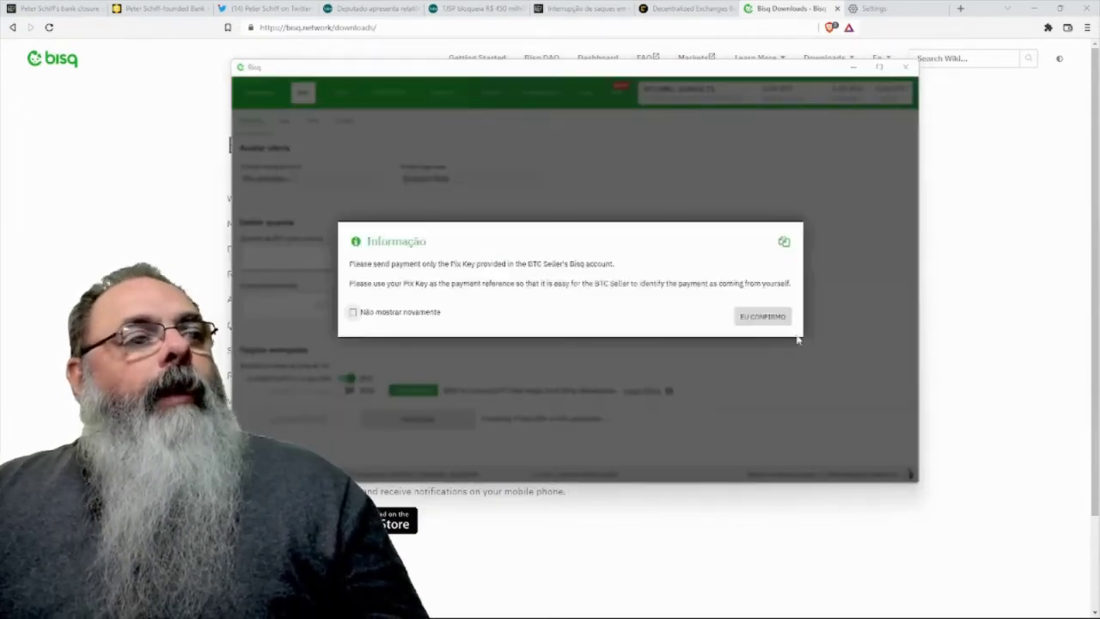
pyautogui.click(432, 312)
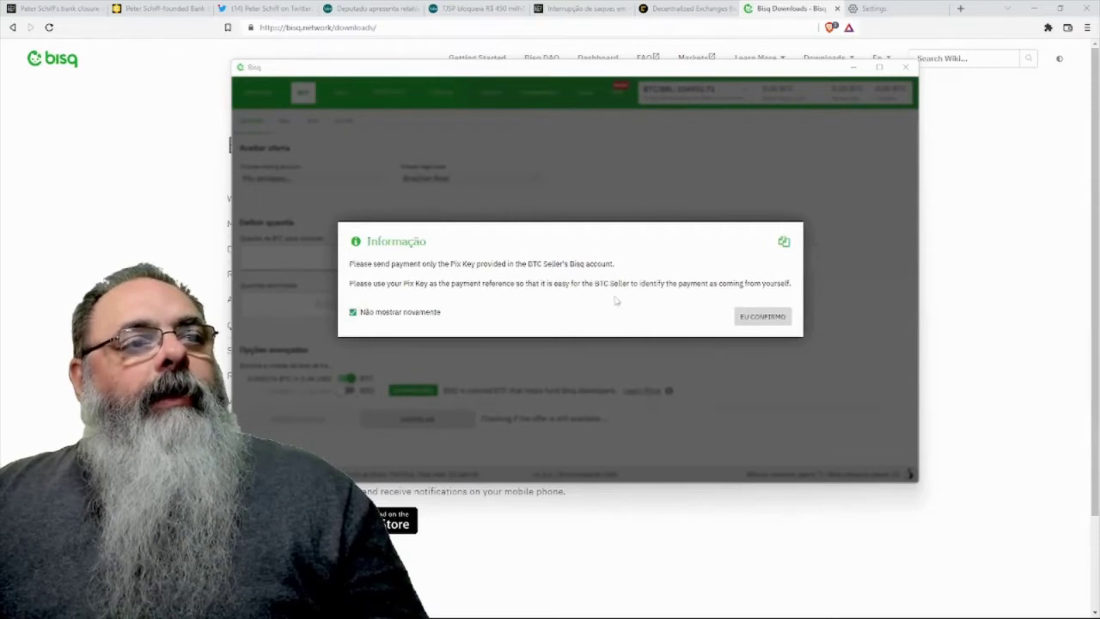
pyautogui.click(750, 317)
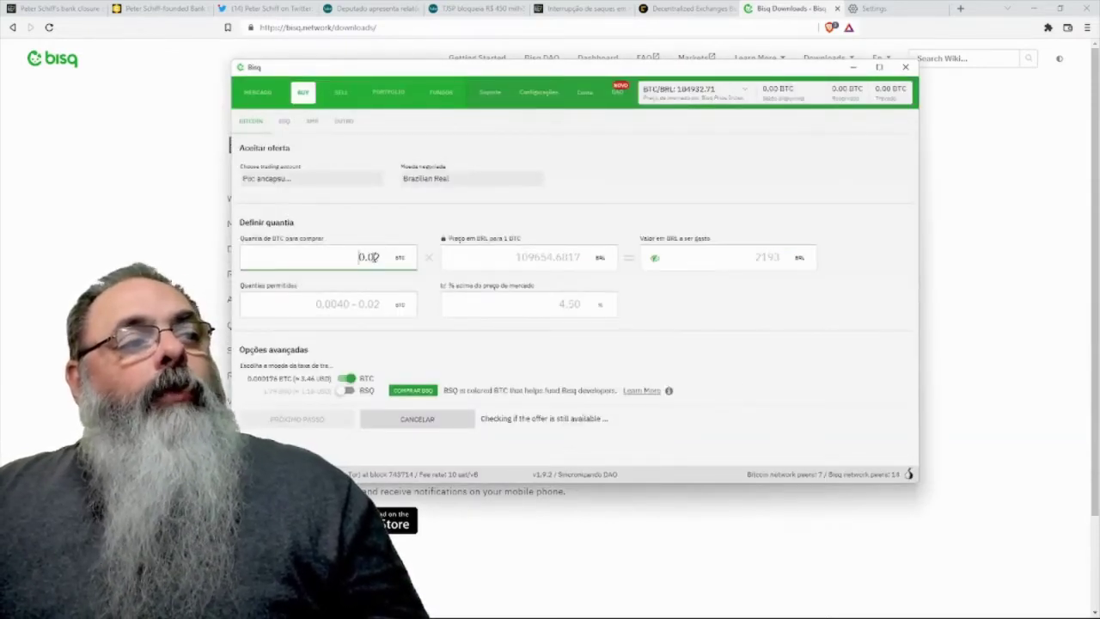
pyautogui.write('0')
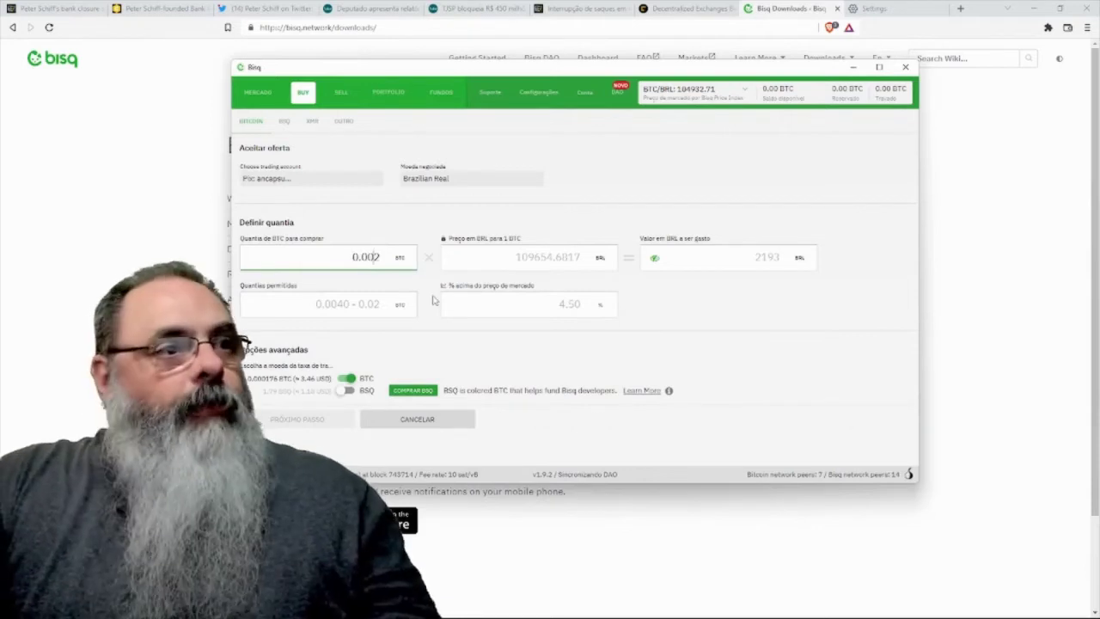
pyautogui.press('BackSpace')
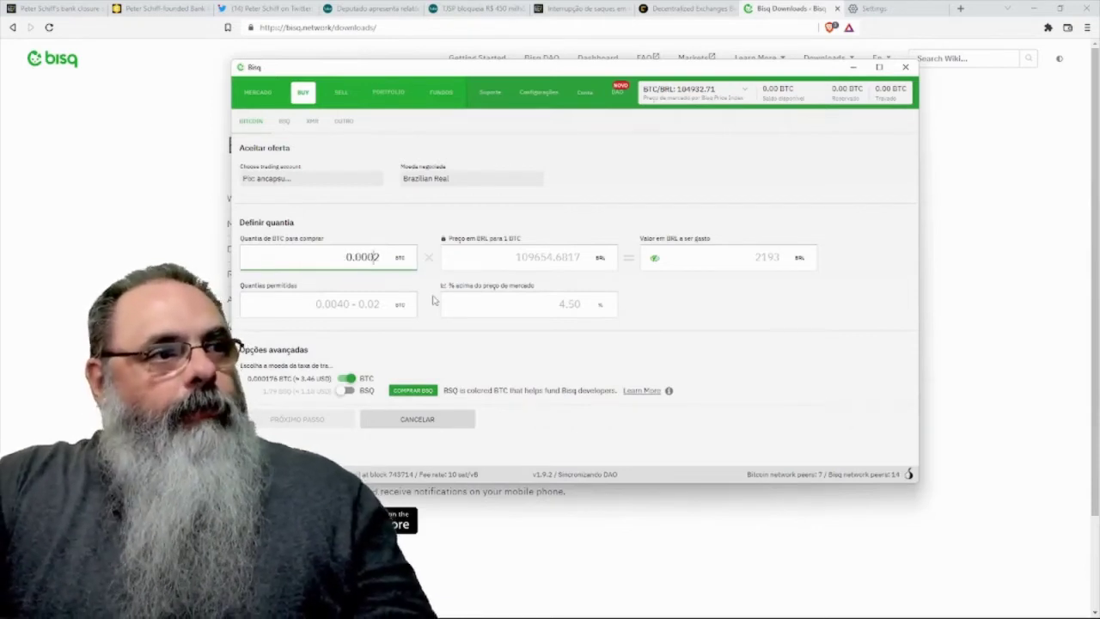
pyautogui.write('4')
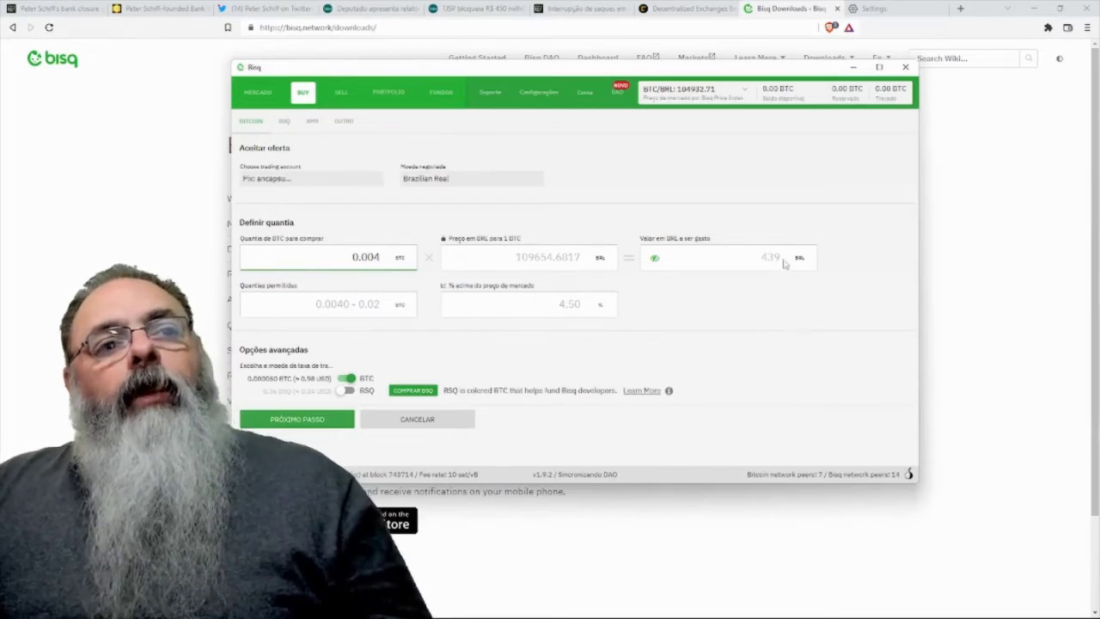
pyautogui.click(323, 420)
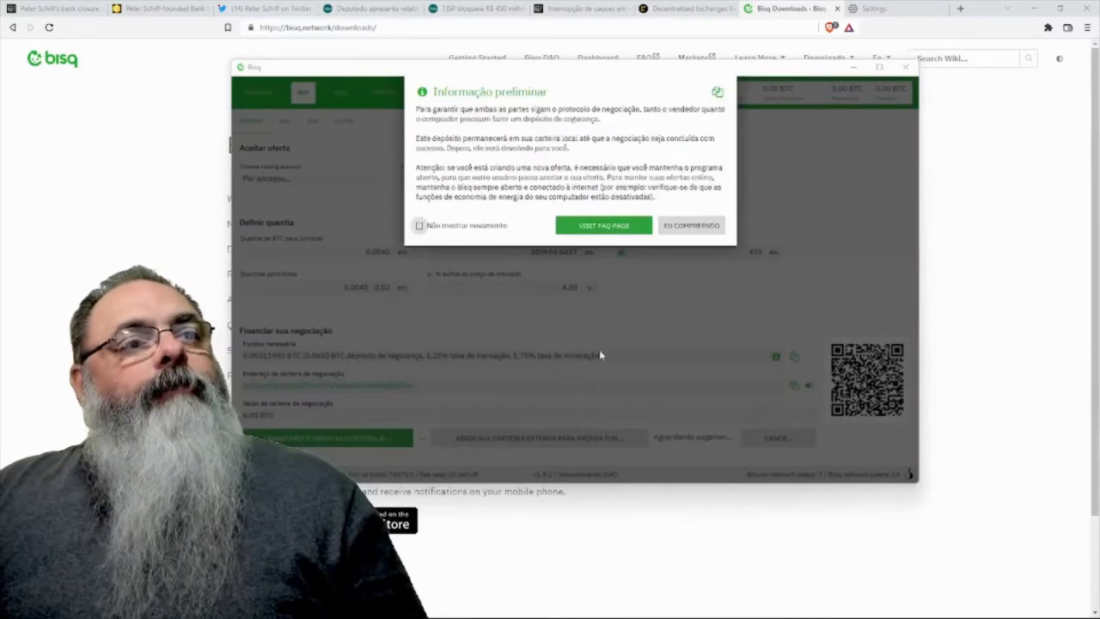
# - Close the Informação preliminar notice to review the 0.00311990 BTC funding requirement
pyautogui.press('Escape')
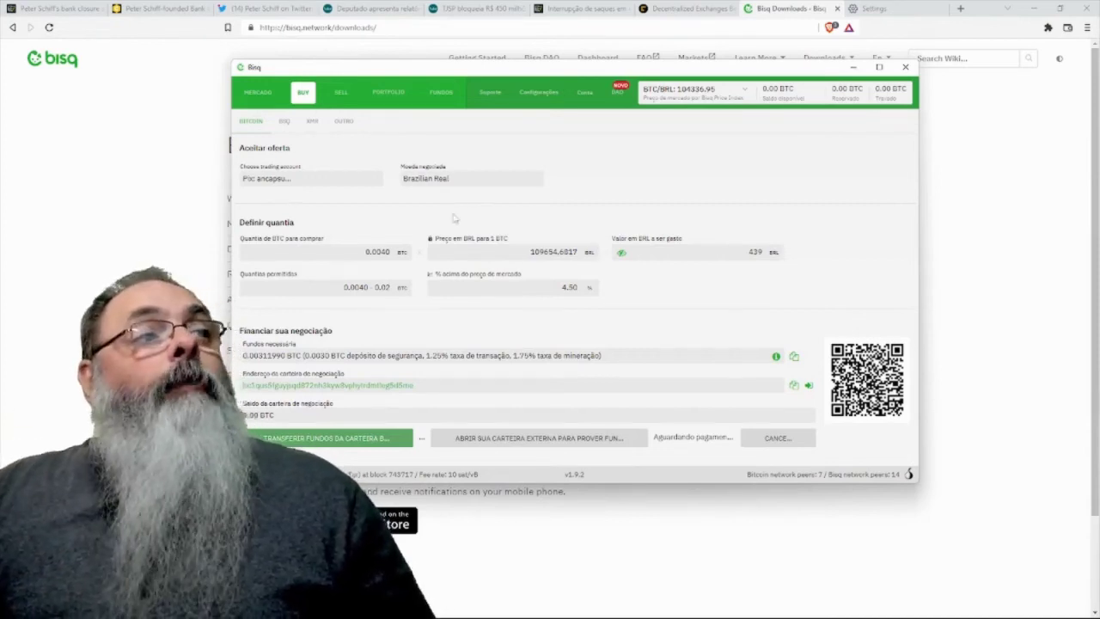
# - Filter the SELL offers list to Brazilian Real and review the BRL sell offers
pyautogui.click(340, 91)
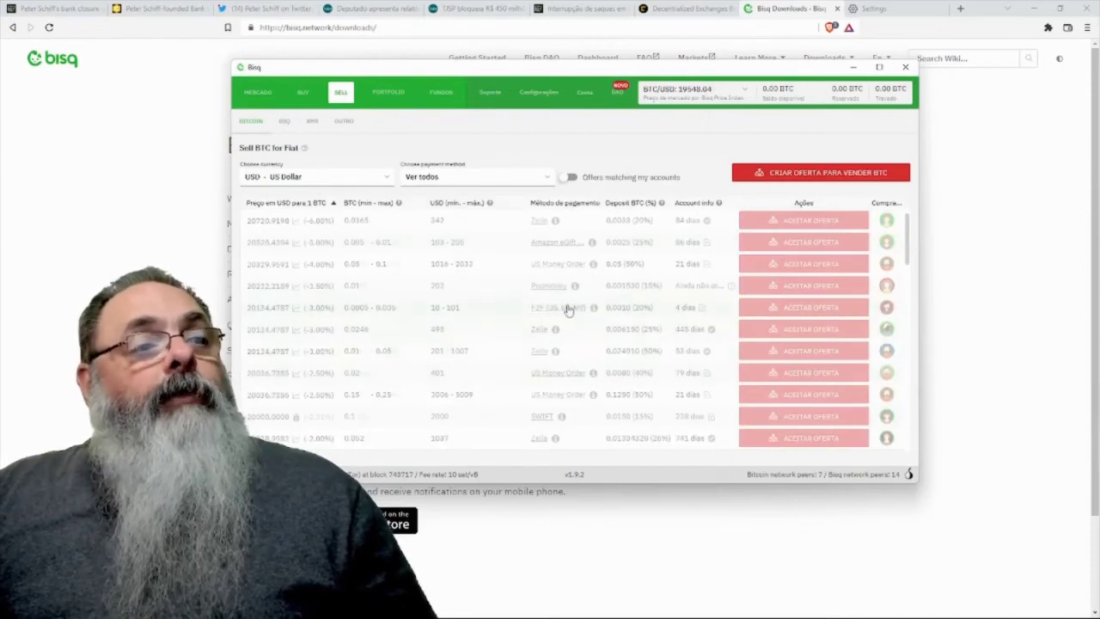
pyautogui.scroll(-5, 567, 309)
pyautogui.scroll(5, 567, 310)
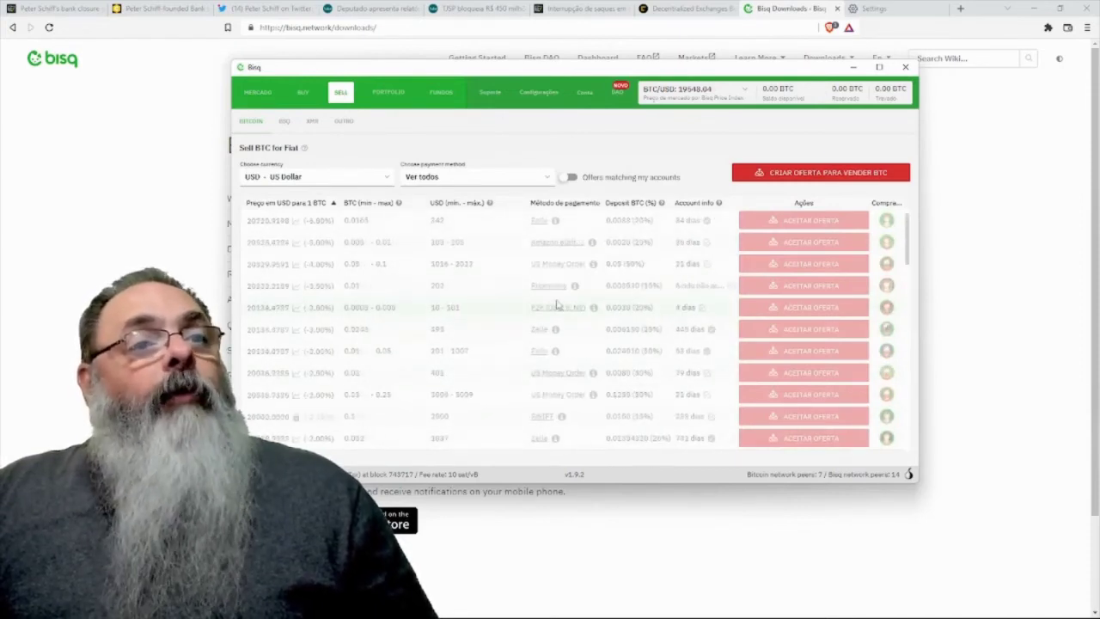
pyautogui.click(387, 177)
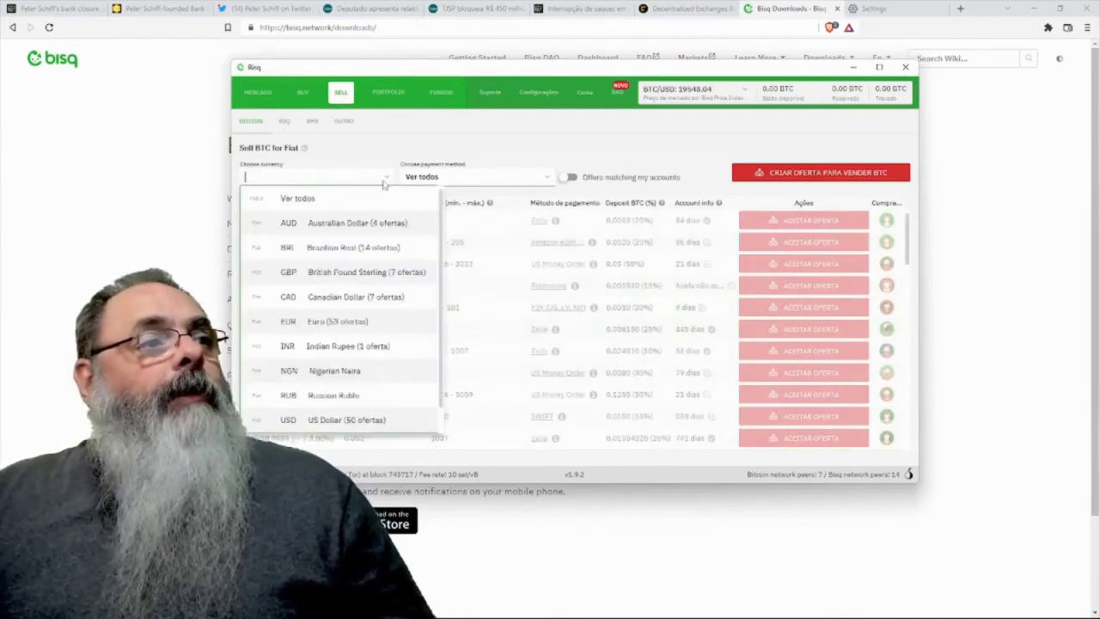
pyautogui.click(326, 244)
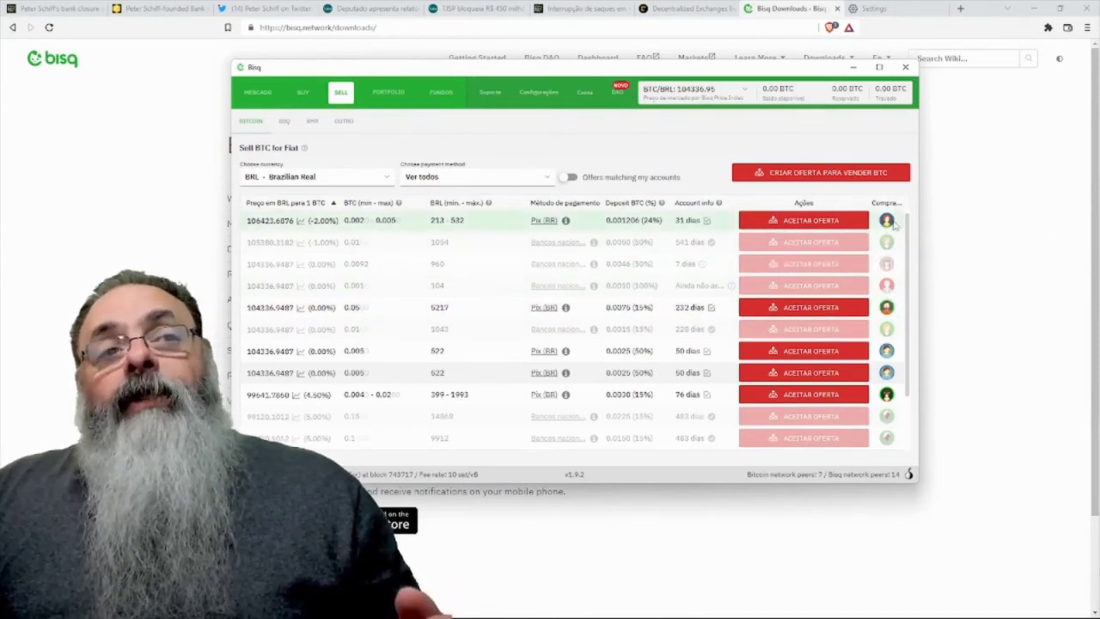
pyautogui.moveTo(891, 226)
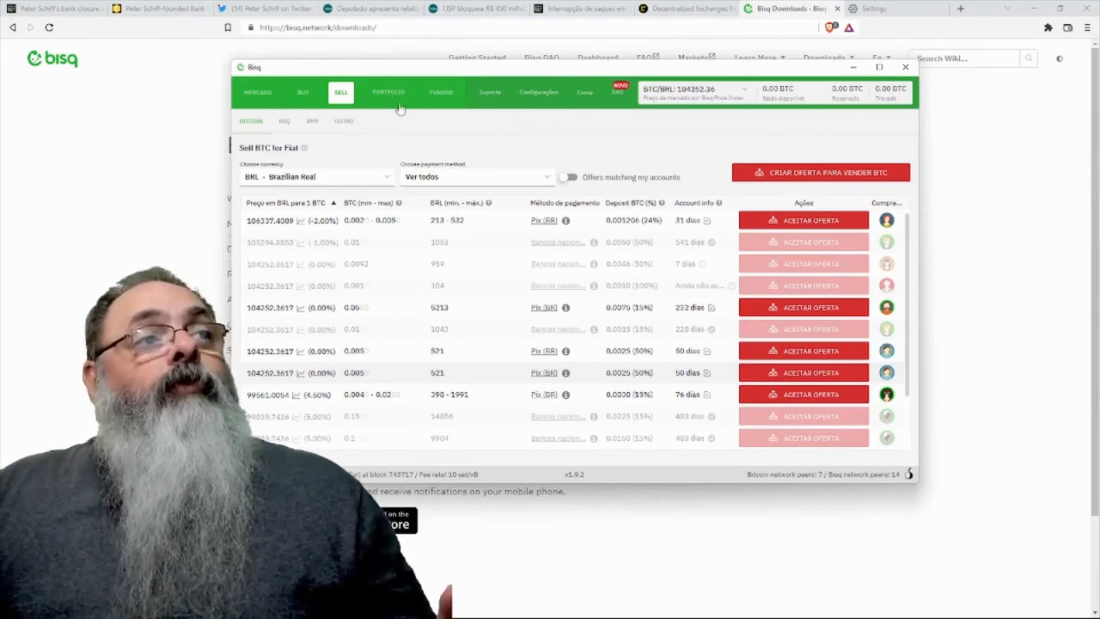
# - Show the MERCADO depth chart and order book, after briefly revisiting BUY and SELL
pyautogui.click(256, 95)
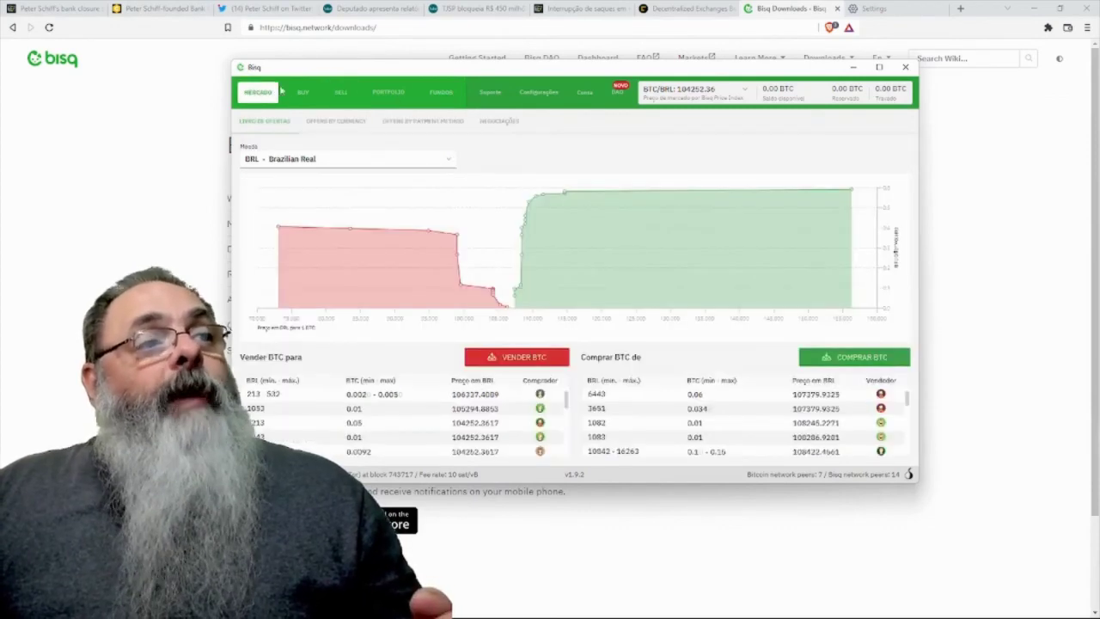
pyautogui.click(301, 92)
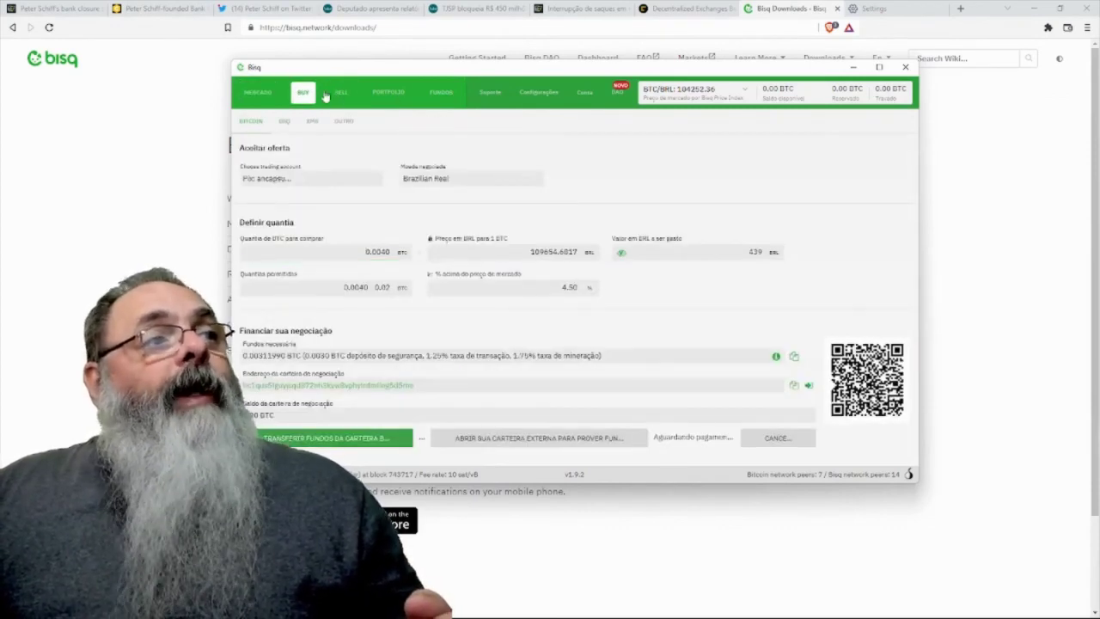
pyautogui.click(340, 92)
pyautogui.click(257, 92)
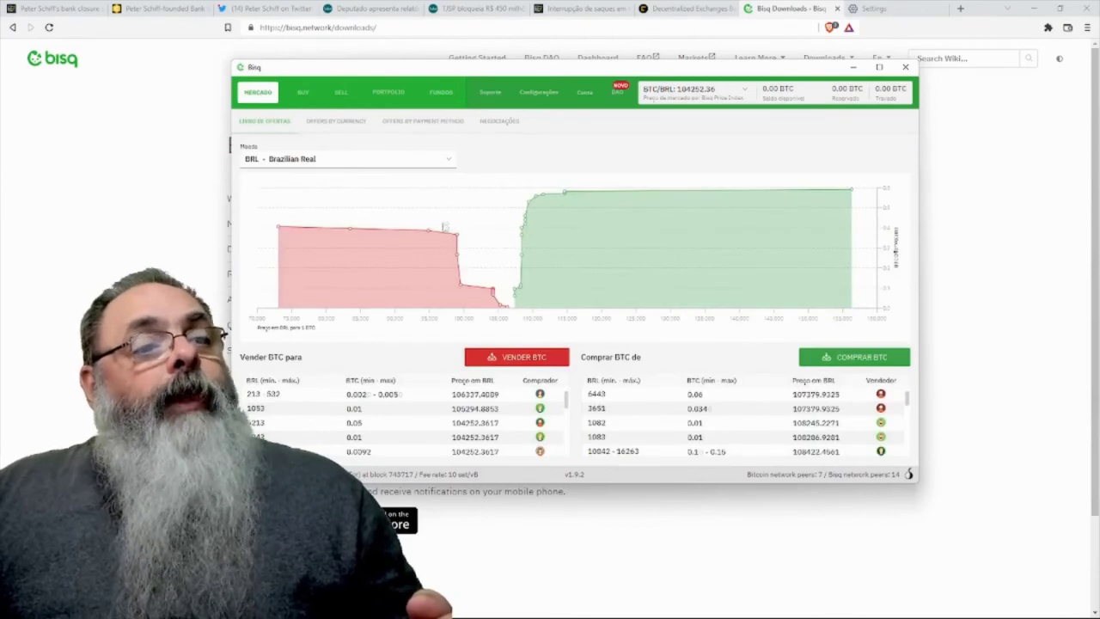